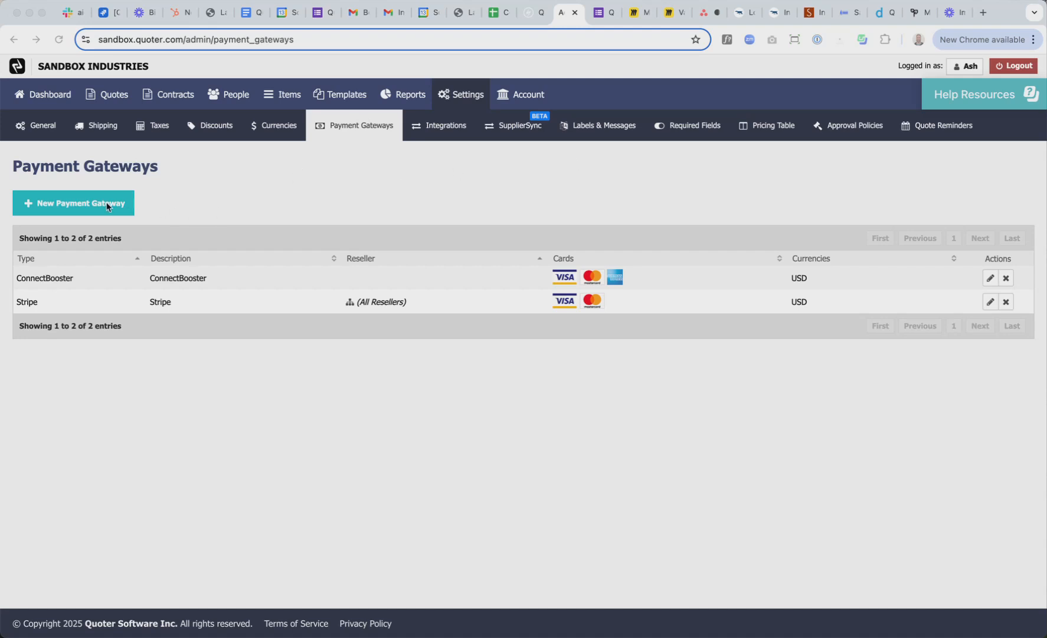
# Start a new payment gateway from the Payment Gateways list showing ConnectBooster and Stripe
pyautogui.click(91, 205)
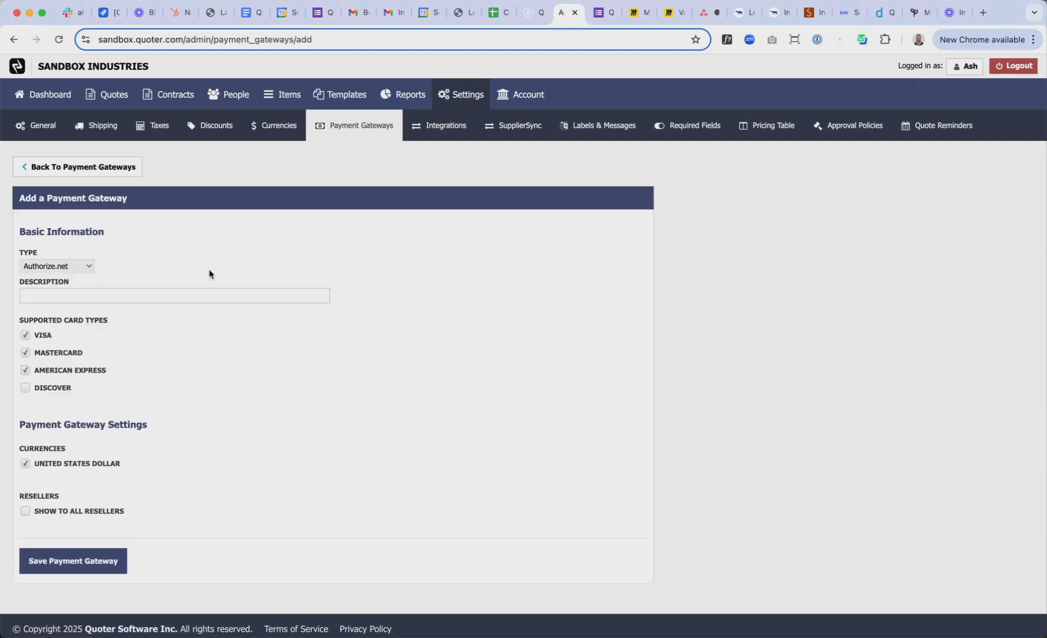
# Choose Benji Pays as the gateway type and enter the description 'Benji Pays'
pyautogui.click(87, 266)
pyautogui.click(49, 407)
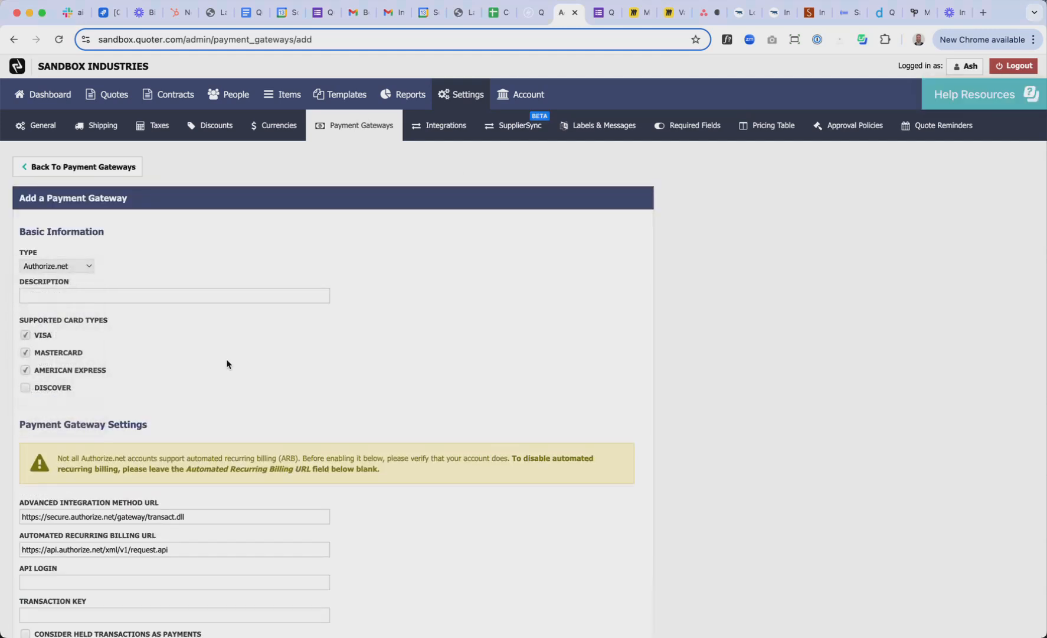
pyautogui.click(180, 296)
pyautogui.write('Benji Pays')
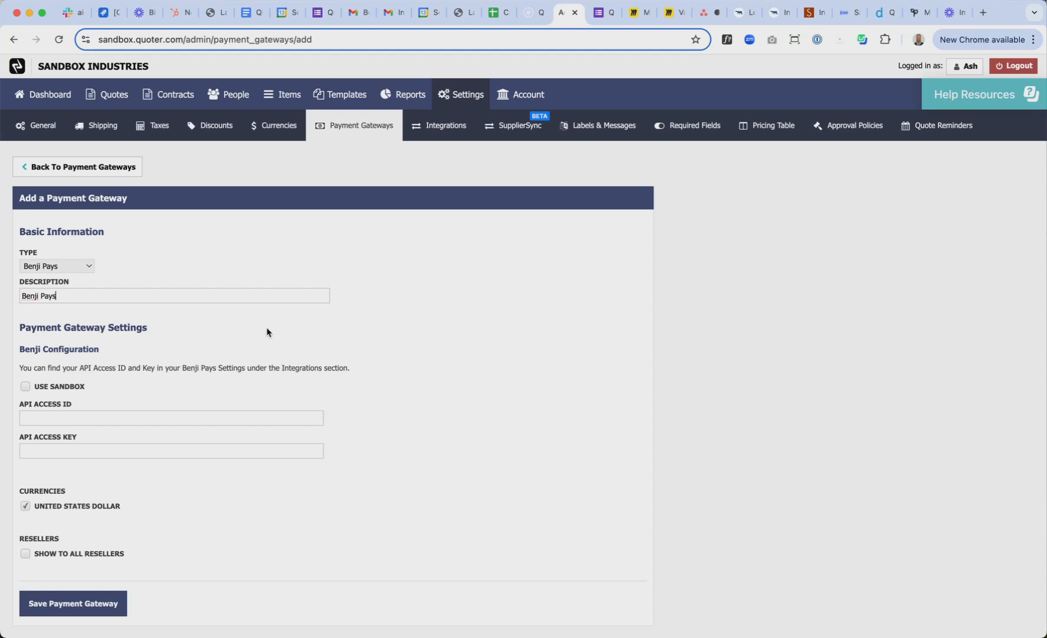
pyautogui.scroll(-2, 503, 360)
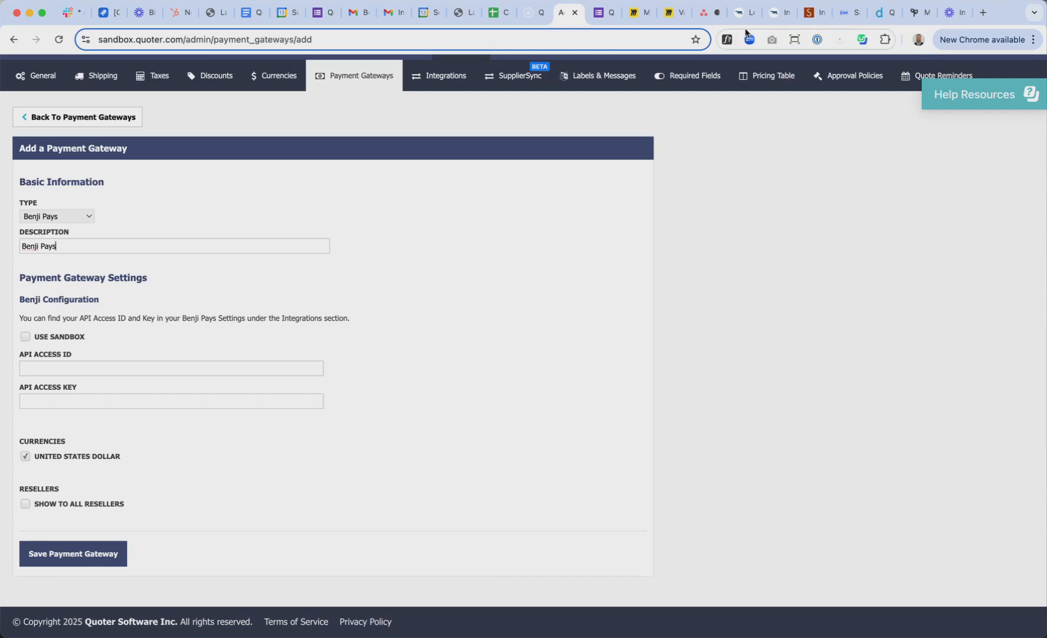
# Open Benji Pays Settings > Integrations > Quoter and select the API Access ID
pyautogui.click(770, 16)
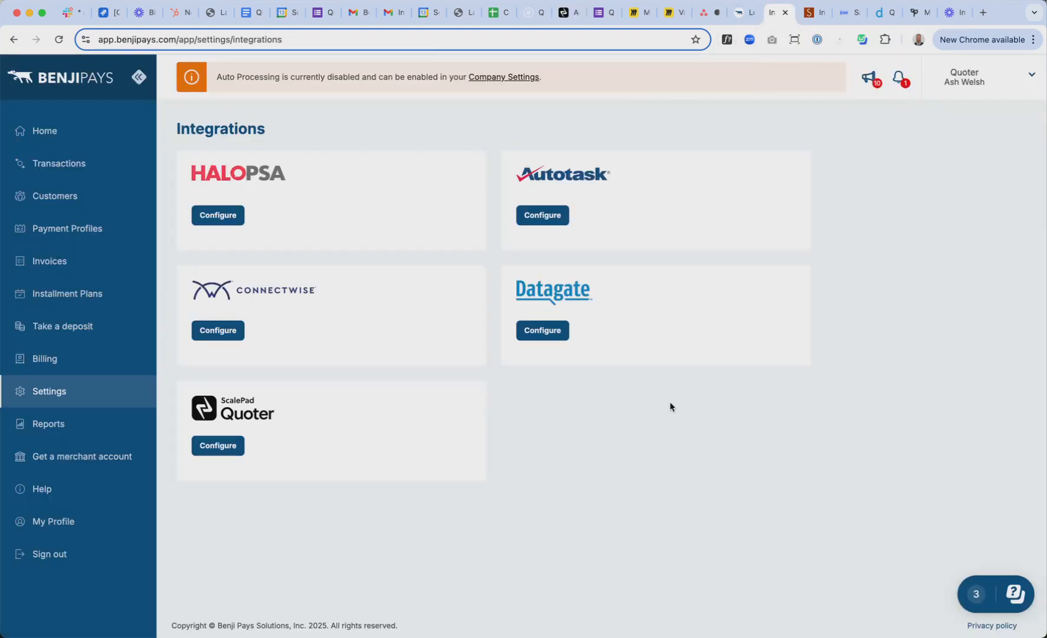
pyautogui.click(54, 394)
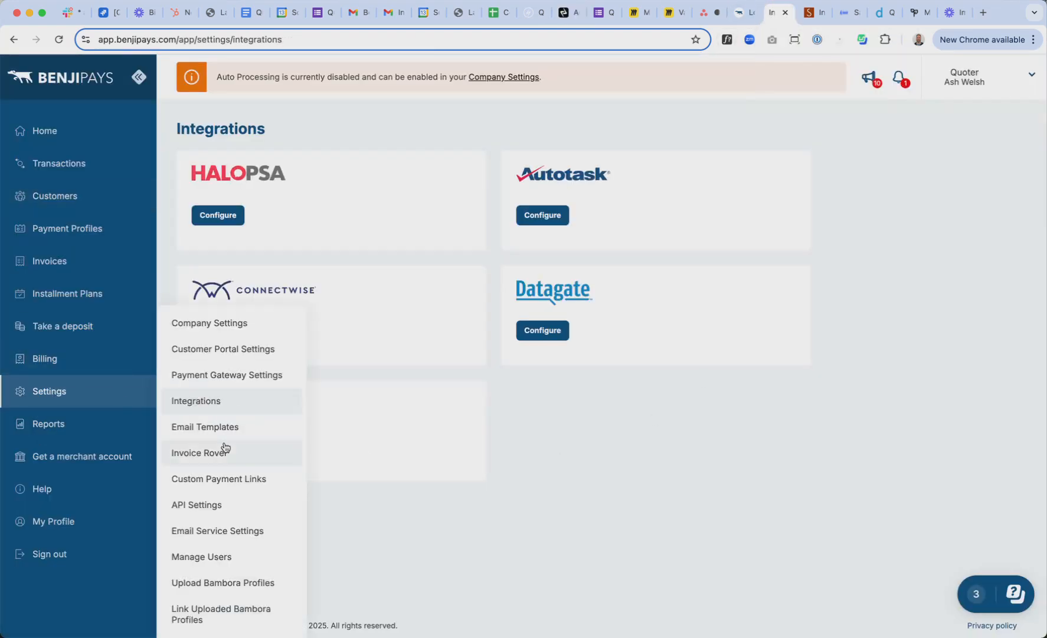
pyautogui.click(209, 402)
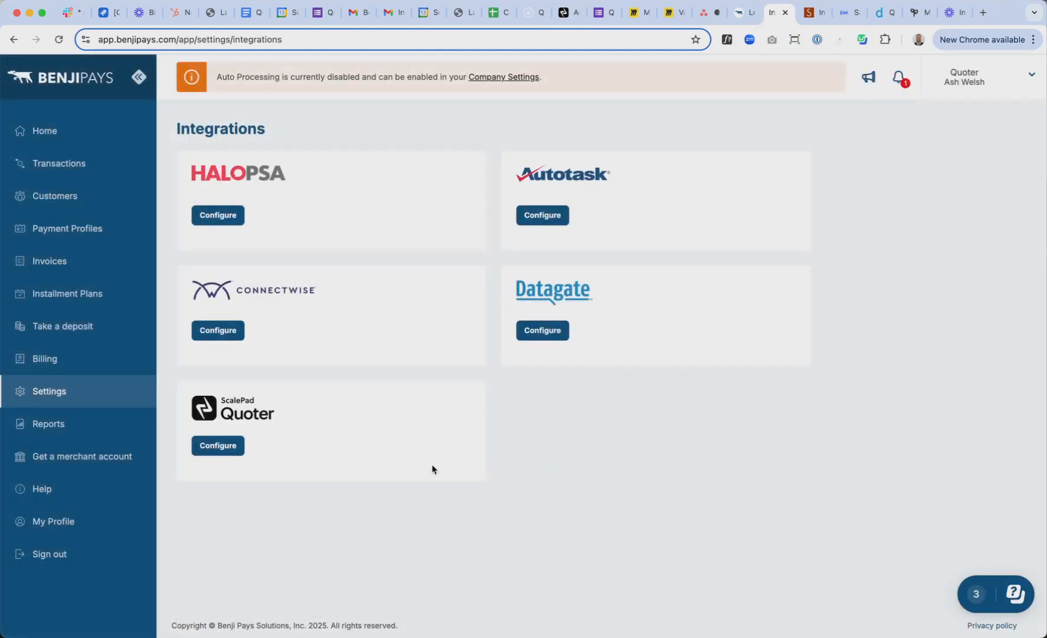
pyautogui.click(214, 449)
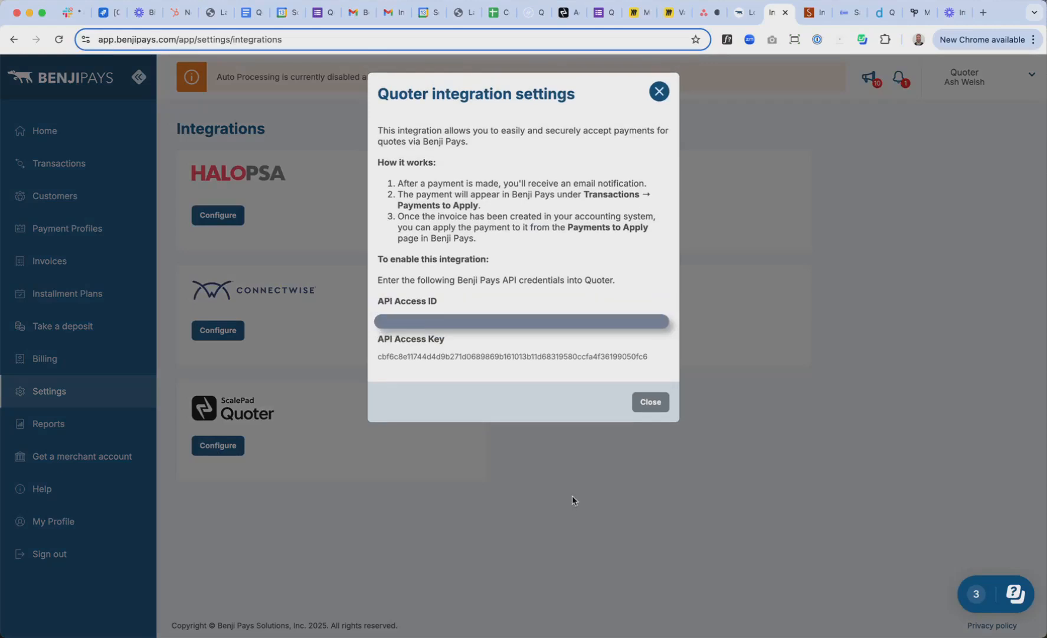
pyautogui.moveTo(516, 320); pyautogui.dragTo(378, 318)
pyautogui.press('super+c')
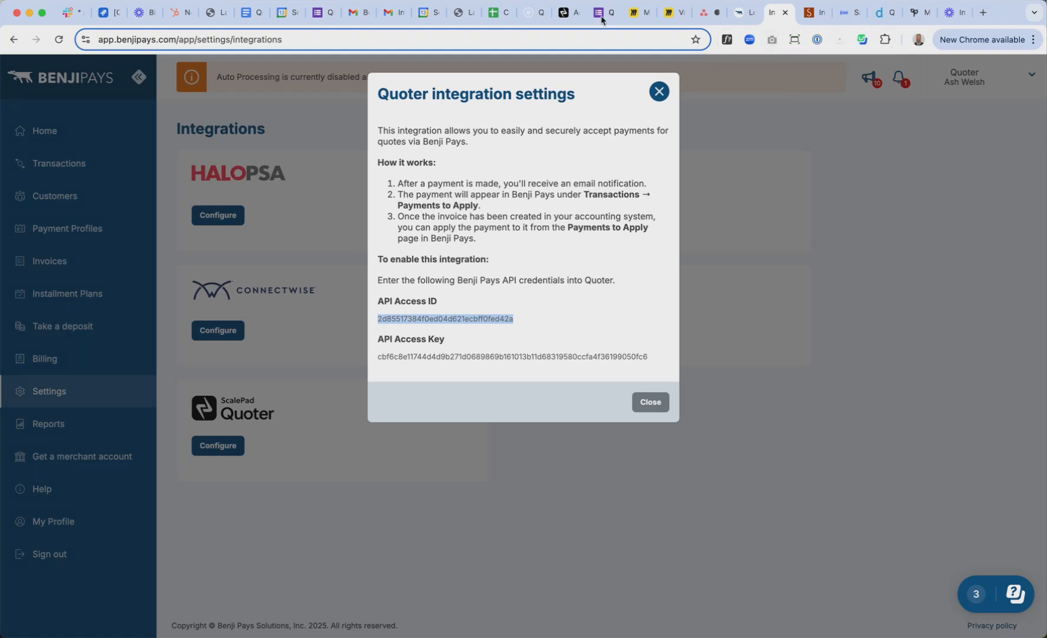
# Paste the API Access ID into the Quoter gateway form
pyautogui.click(566, 12)
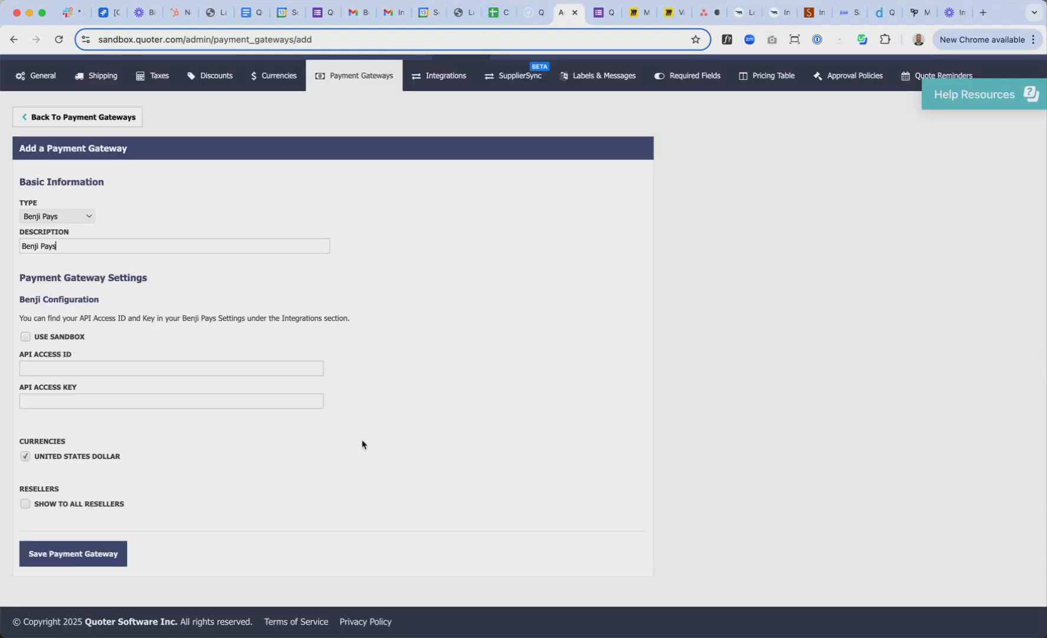
pyautogui.click(228, 369)
pyautogui.press('super+v')
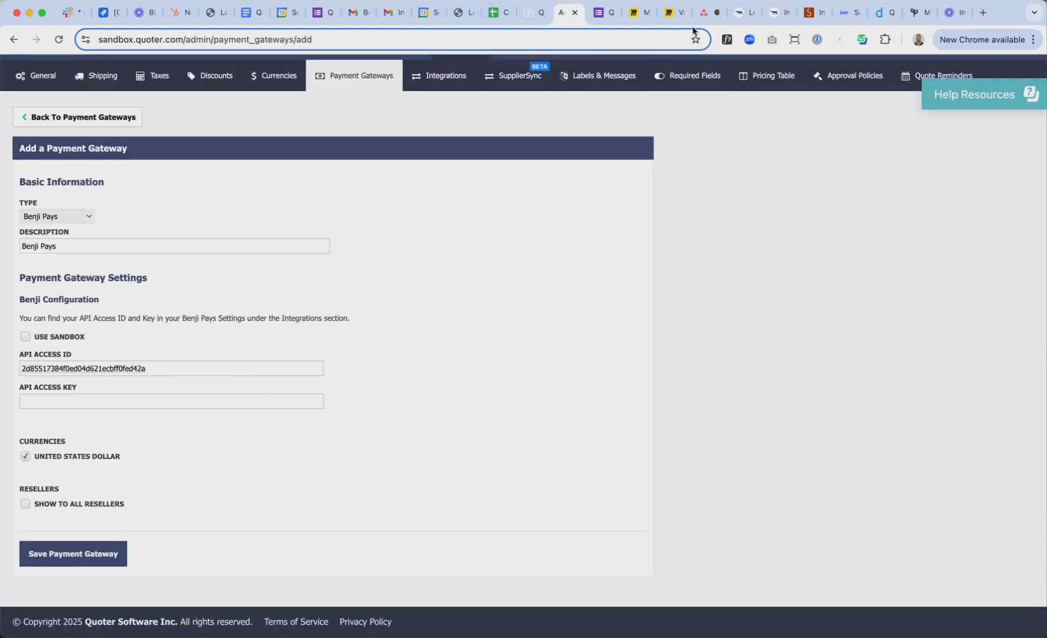
# Copy the API Access Key from Benji Pays, paste it in, and keep United States Dollar ticked
pyautogui.click(770, 13)
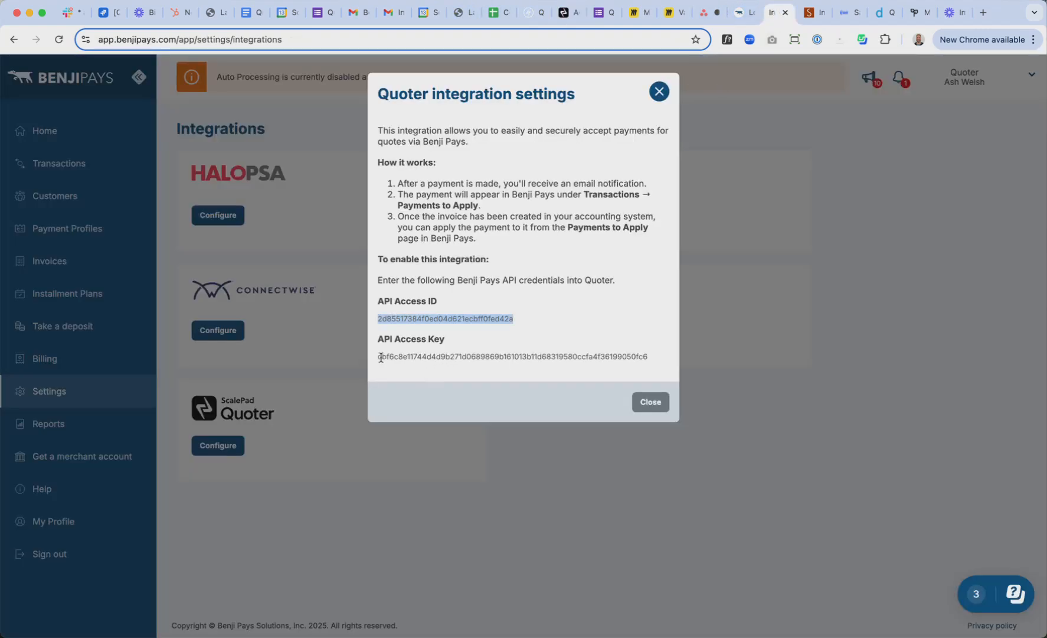
pyautogui.moveTo(378, 357); pyautogui.dragTo(644, 357)
pyautogui.hotkey('ctrl', 'c')
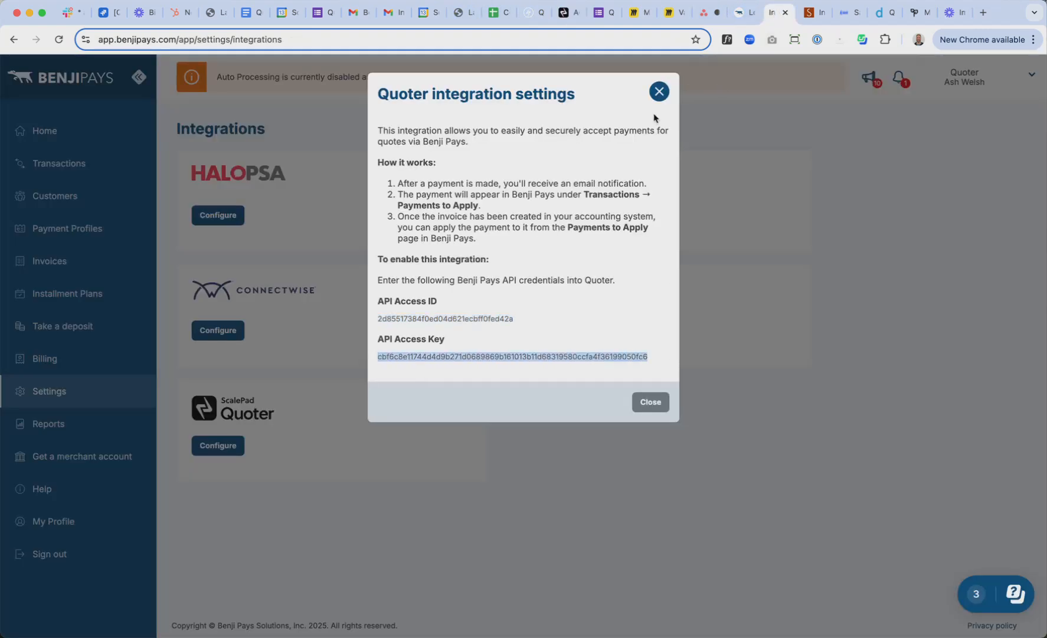
pyautogui.click(563, 13)
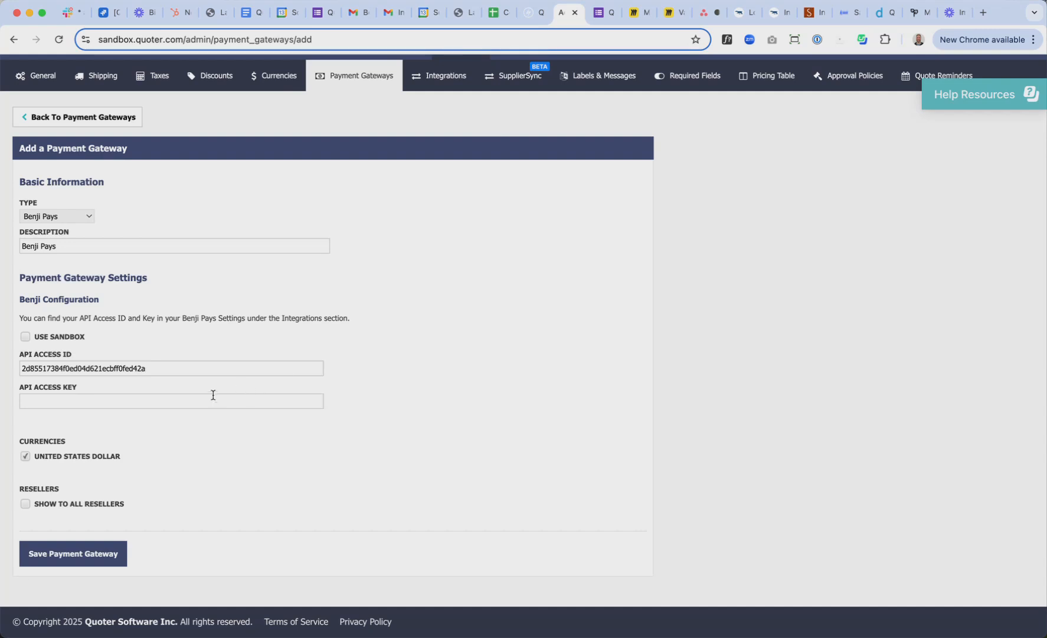
pyautogui.hotkey('ctrl', 'v')
pyautogui.click(61, 462)
pyautogui.click(25, 458)
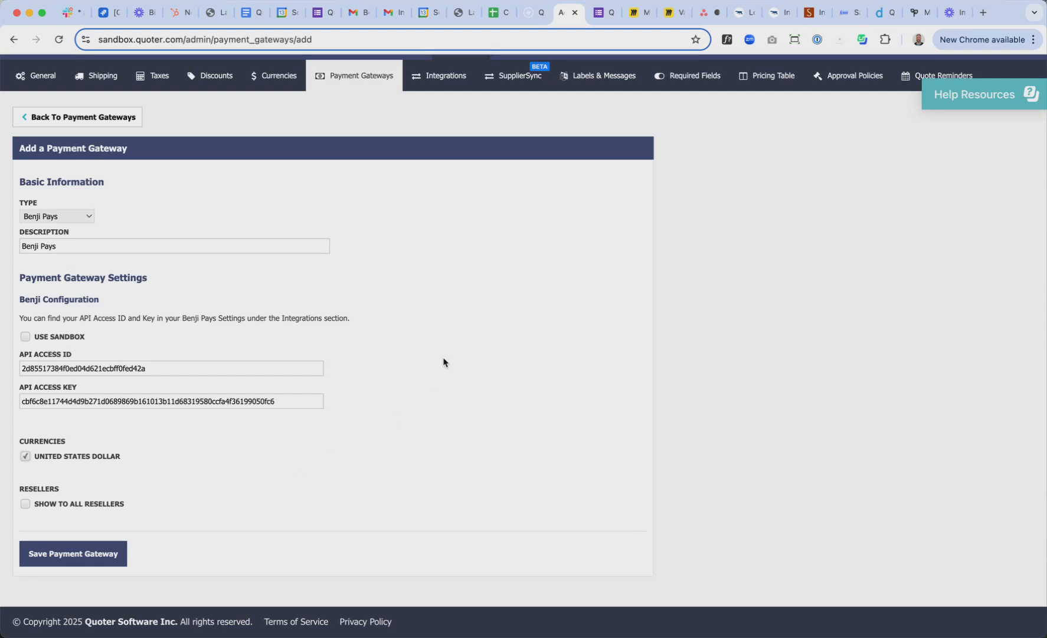
# Close the Quoter integration dialog and view Benji Pays' Payment Gateway Settings with the Bambora gateway
pyautogui.click(775, 18)
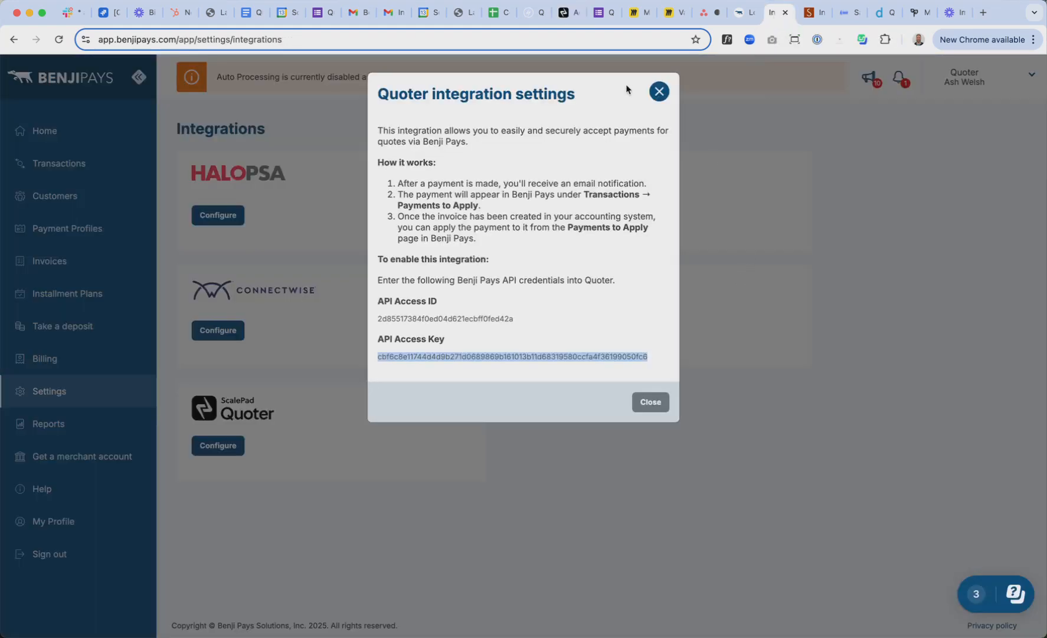
pyautogui.click(658, 91)
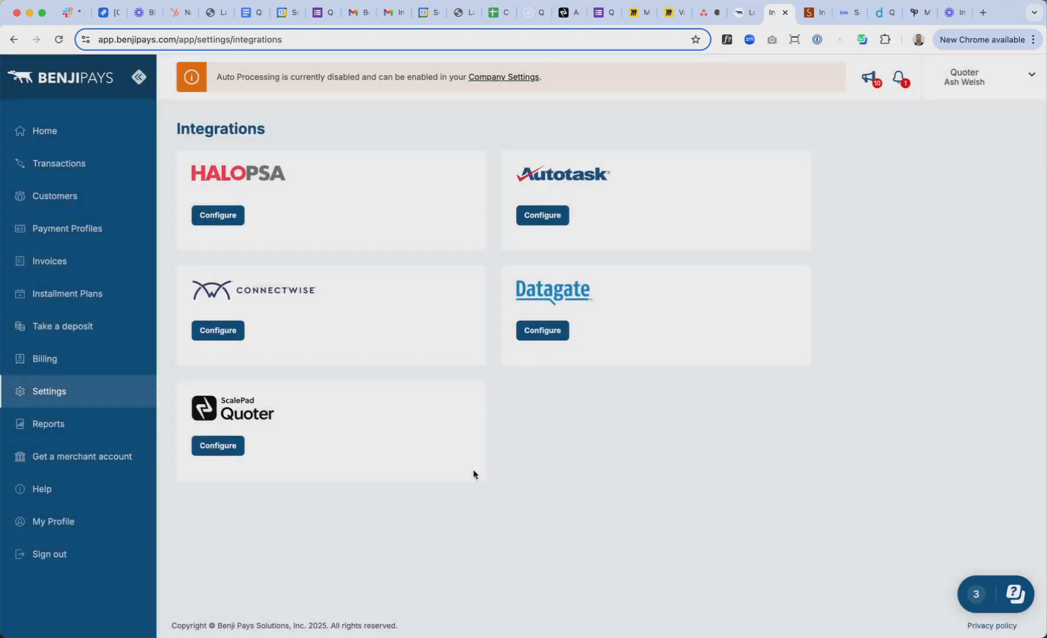
pyautogui.moveTo(64, 399)
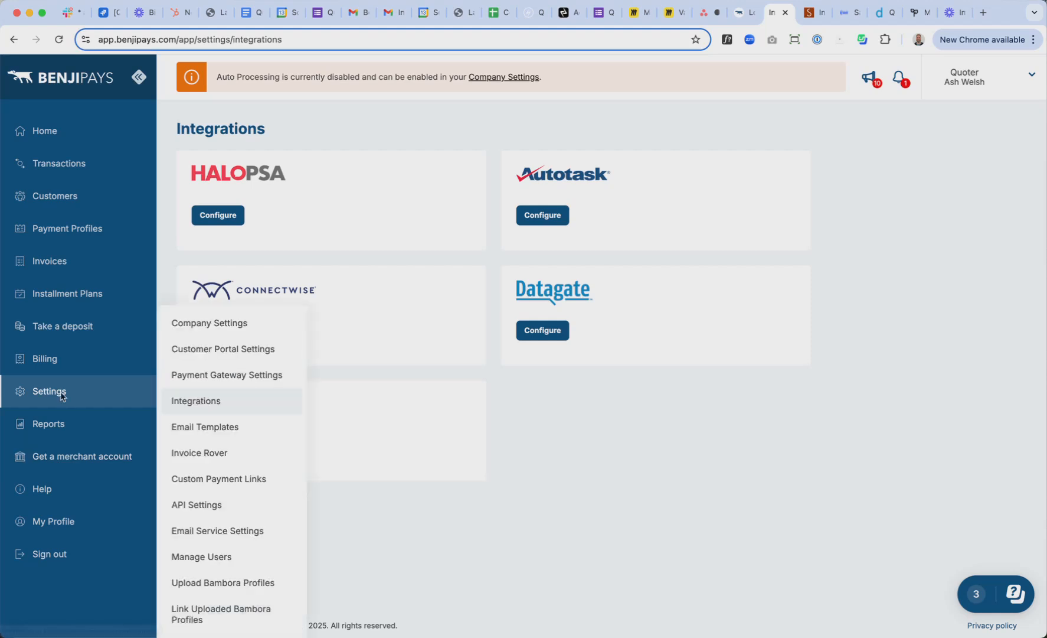
pyautogui.click(243, 374)
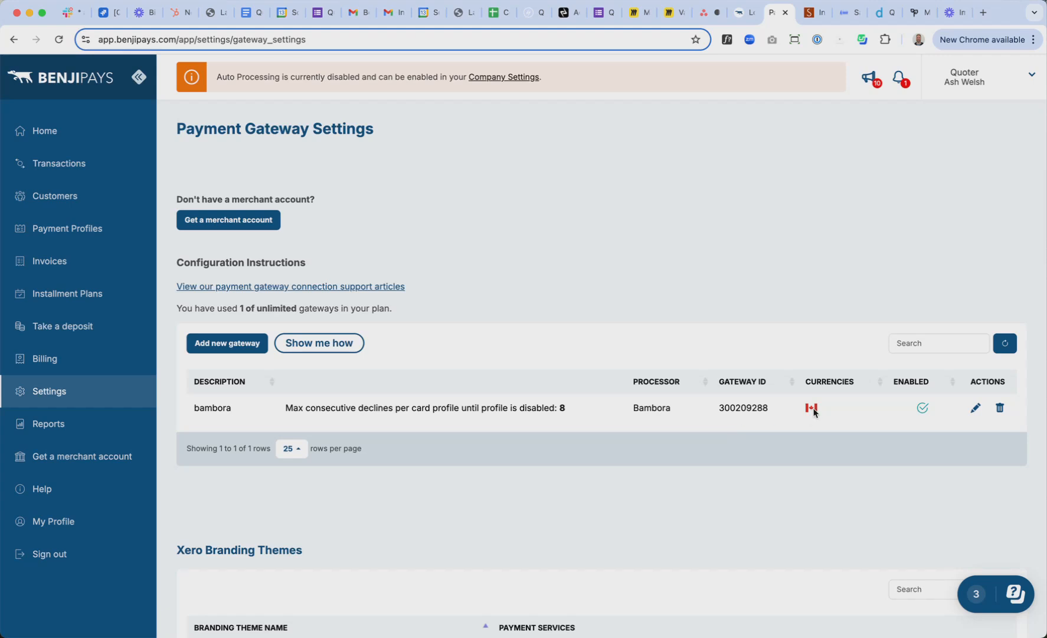
pyautogui.click(563, 16)
# Open the Currencies settings in a new tab and start adding a currency
pyautogui.scroll(2, 472, 195)
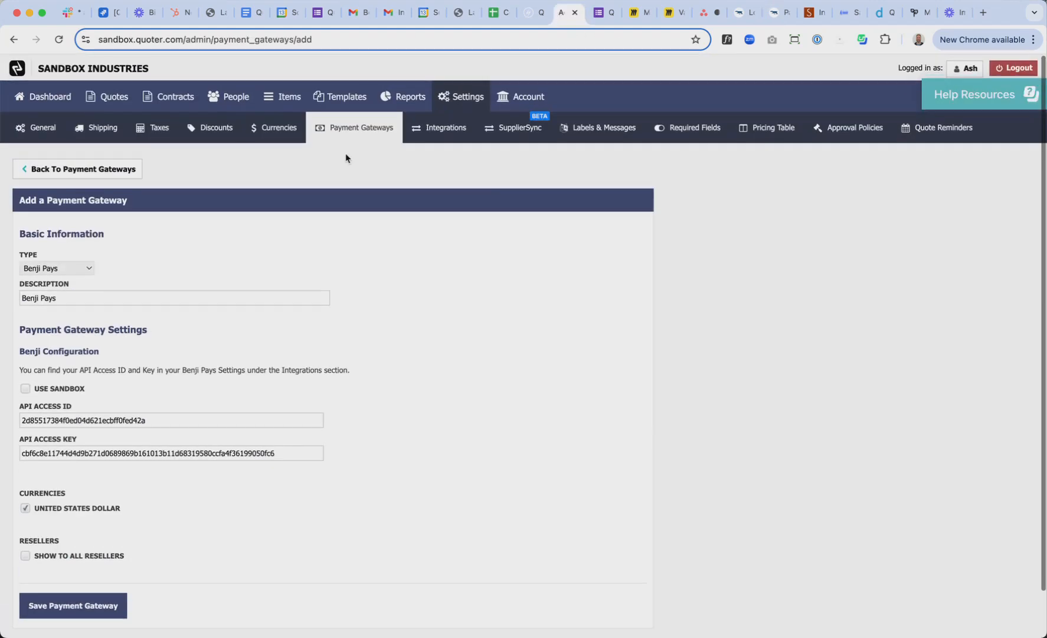
pyautogui.rightClick(274, 130)
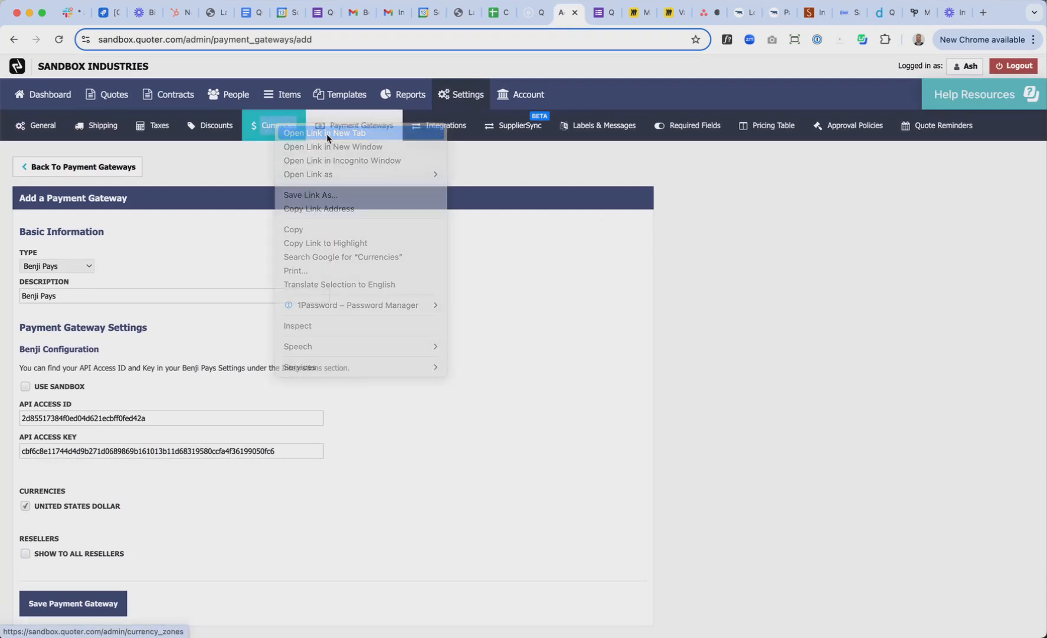
pyautogui.click(327, 133)
pyautogui.click(580, 14)
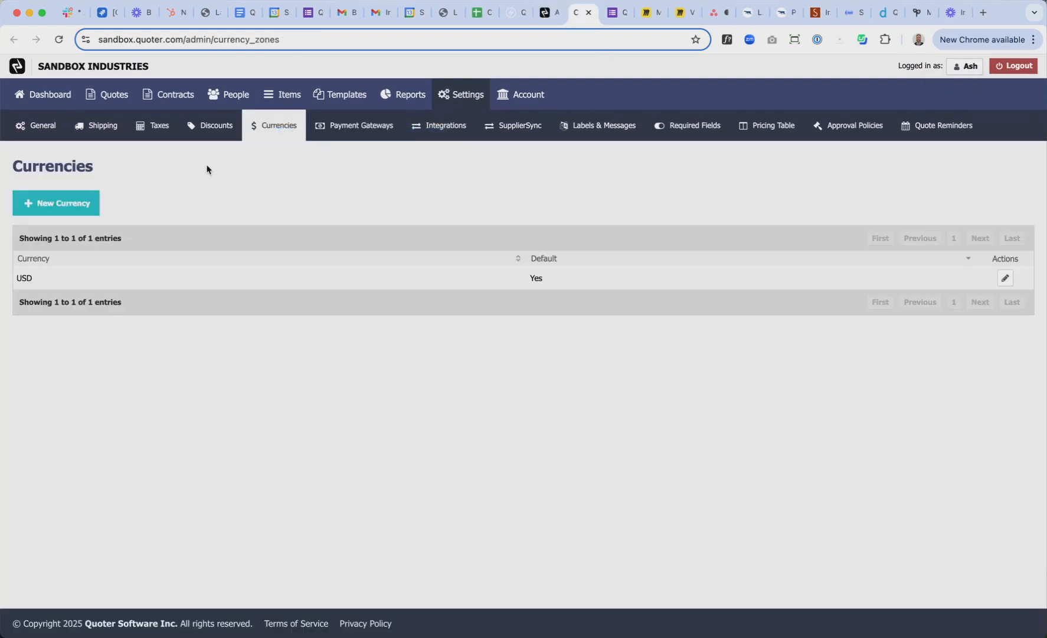
pyautogui.click(56, 203)
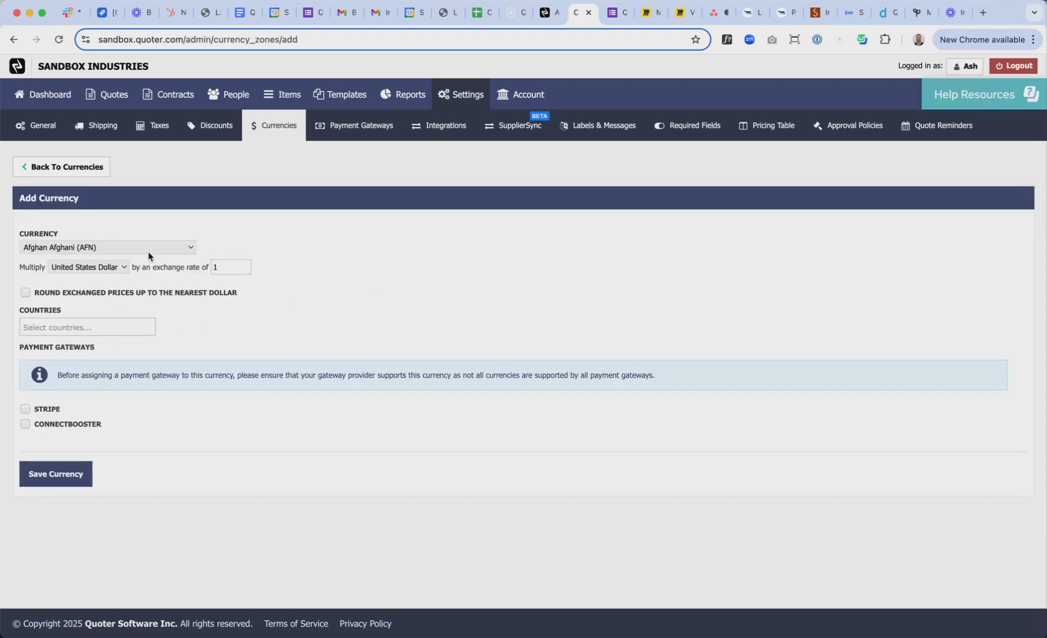
# Add Canadian Dollars (CAD) at a 1.32 exchange rate for Canada and save it
pyautogui.click(149, 255)
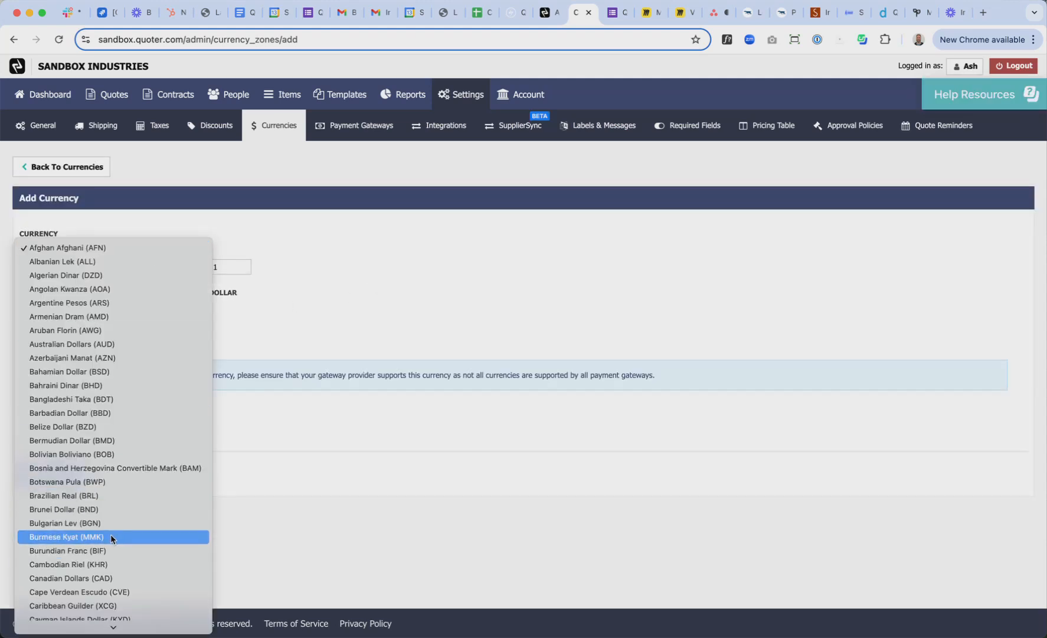
pyautogui.scroll(-2, 109, 532)
pyautogui.click(97, 538)
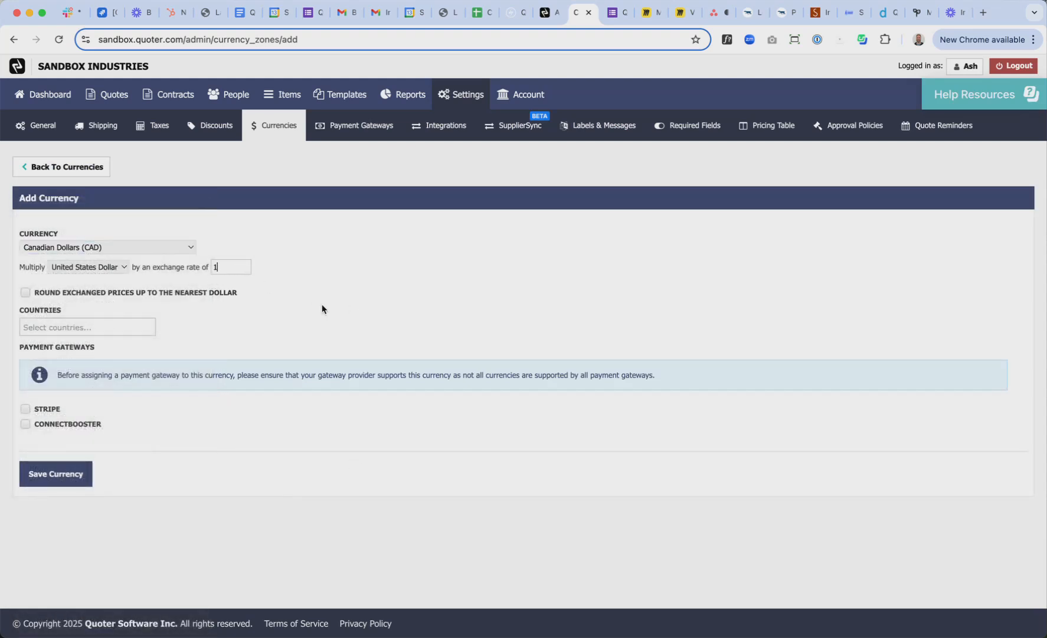
pyautogui.write('1.32')
pyautogui.press('Tab')
pyautogui.press('Tab')
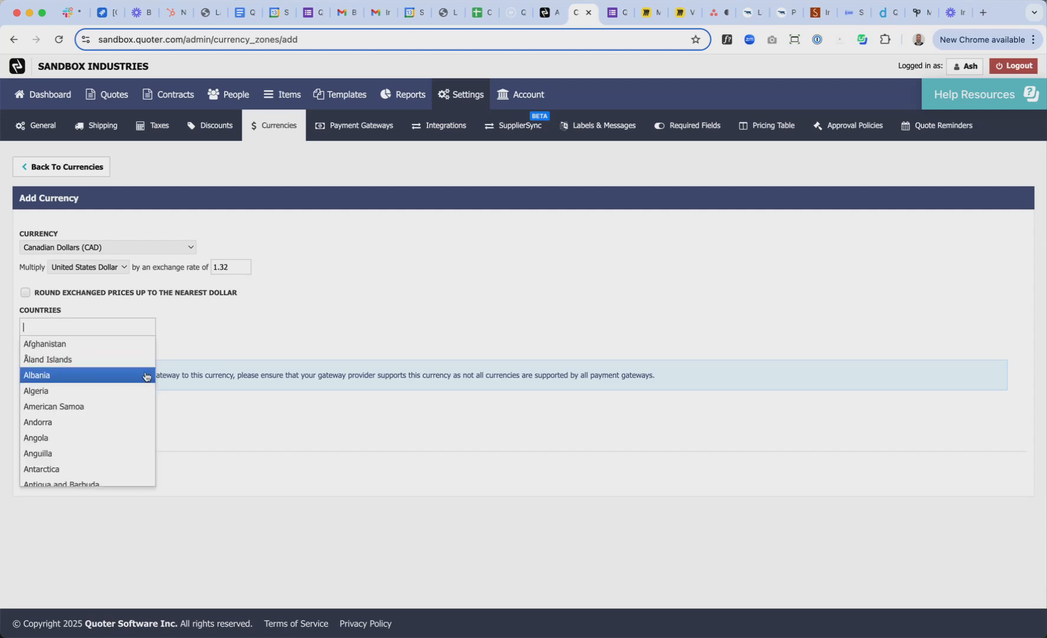
pyautogui.write('can')
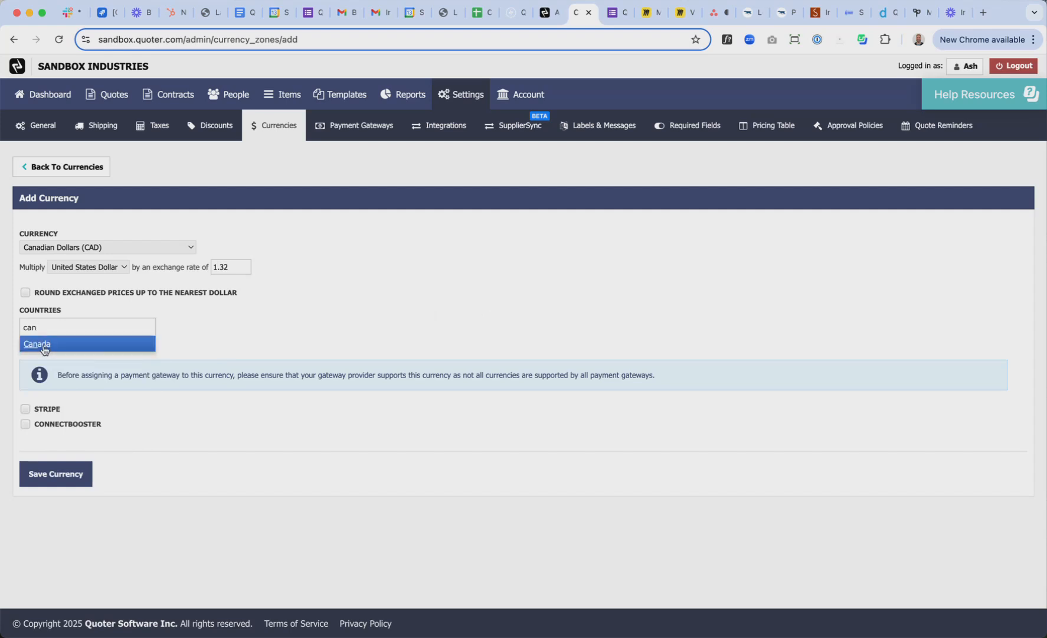
pyautogui.click(43, 348)
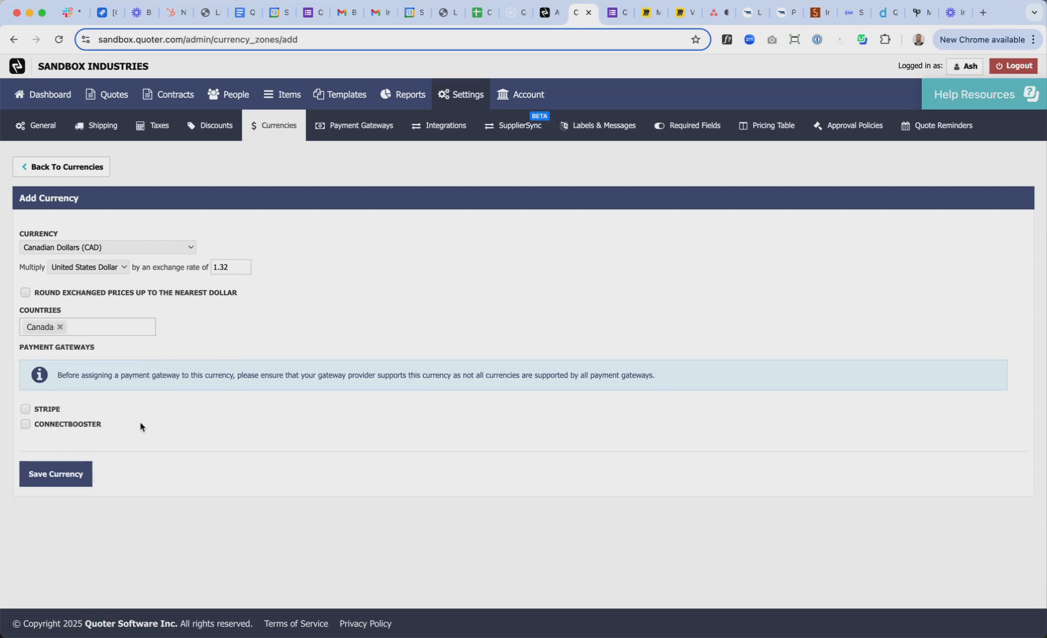
pyautogui.click(52, 482)
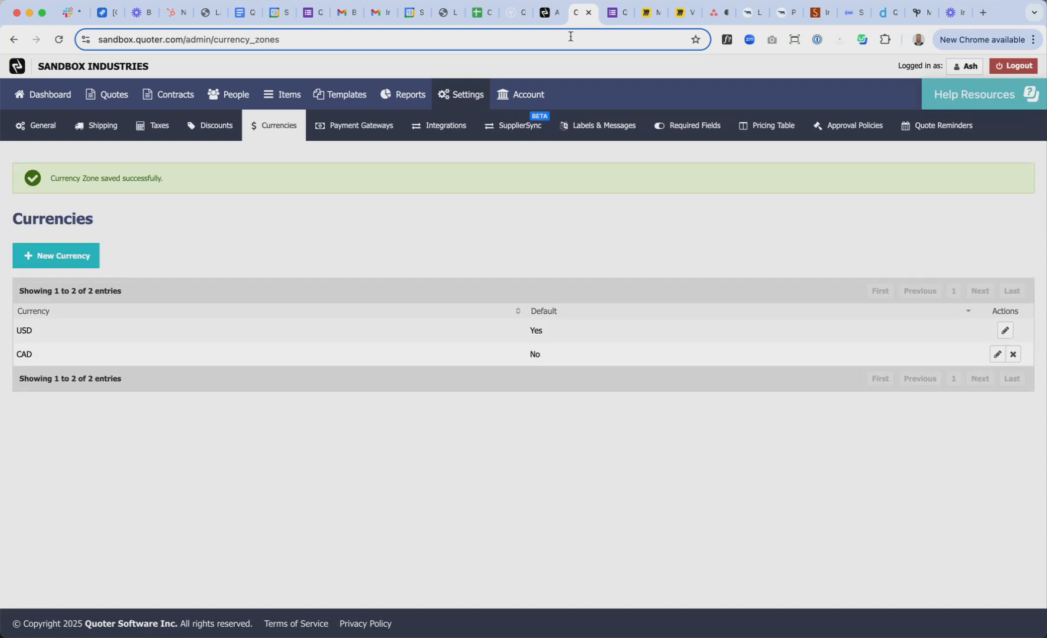
# Save the Benji Pays payment gateway and go back to the gateway list
pyautogui.click(543, 13)
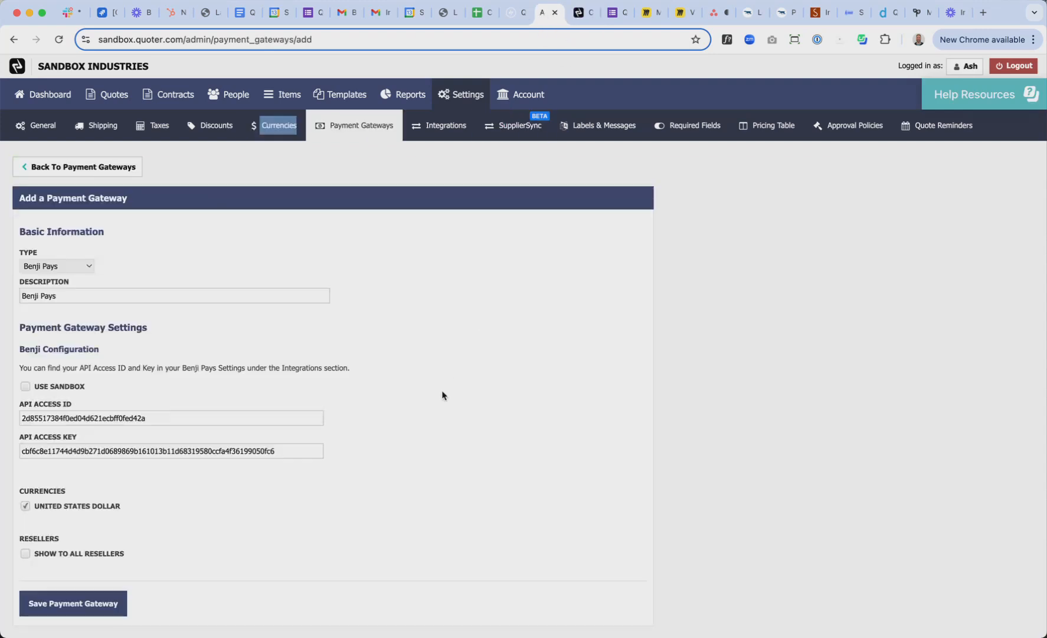
pyautogui.scroll(-2, 443, 396)
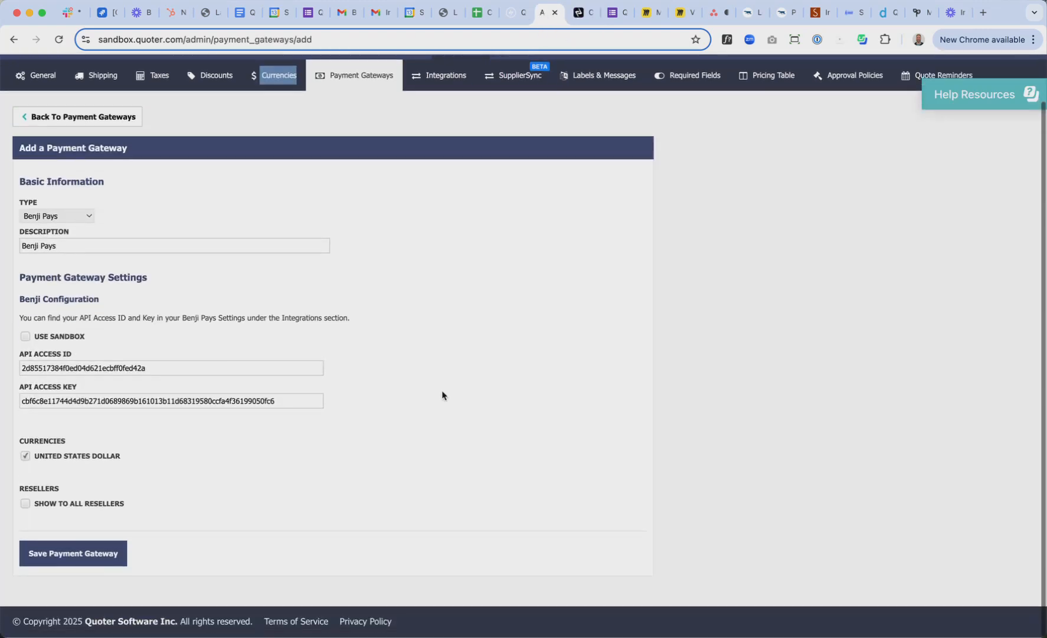
pyautogui.click(86, 558)
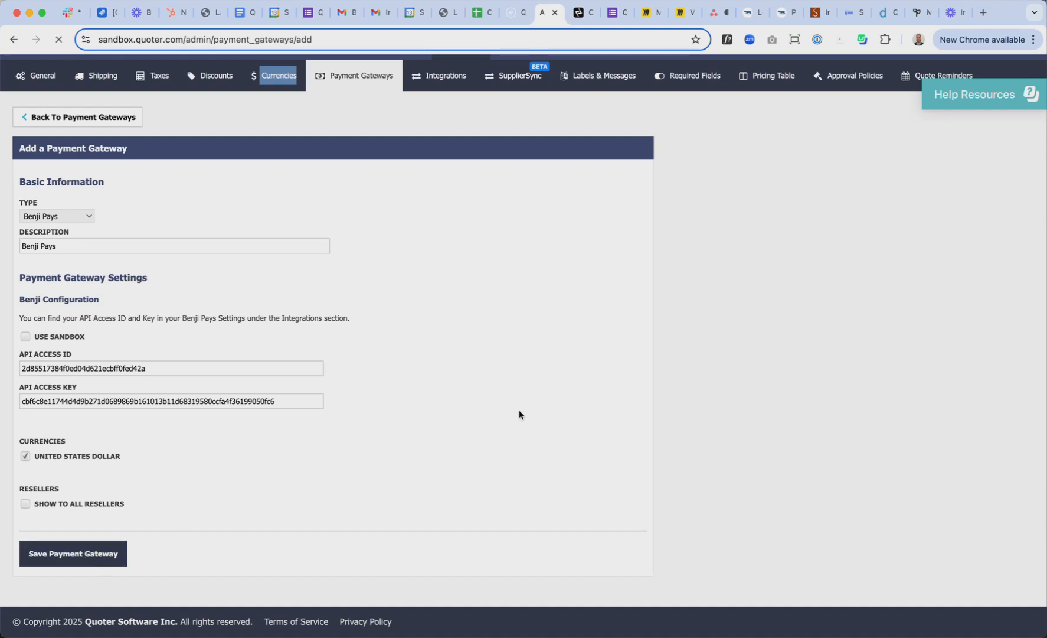
pyautogui.click(79, 219)
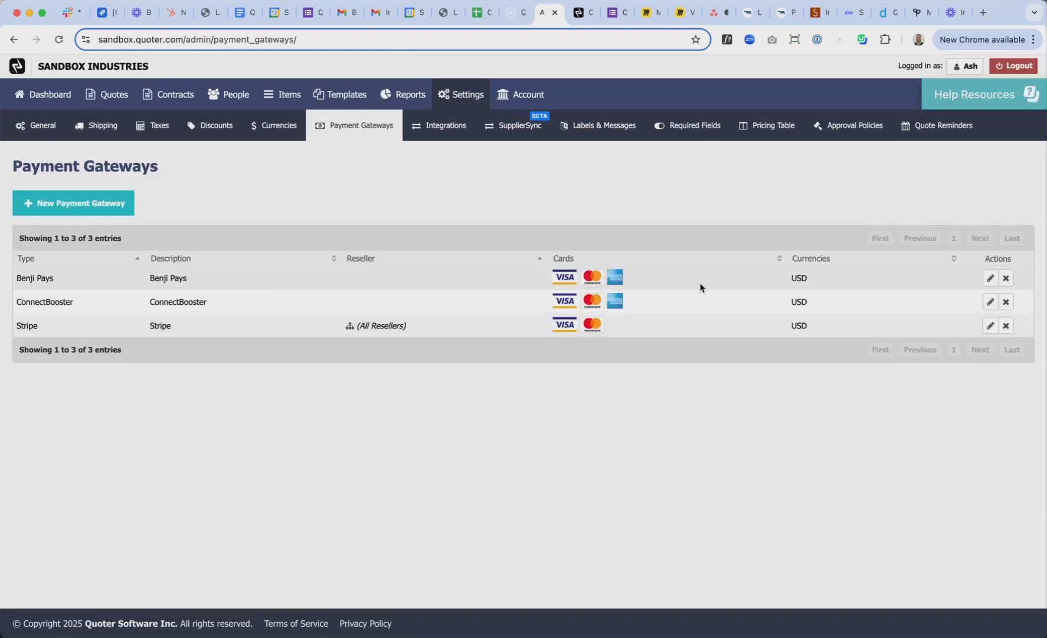
# Edit Benji Pays to accept Canadian Dollars instead of United States Dollar and save
pyautogui.click(990, 277)
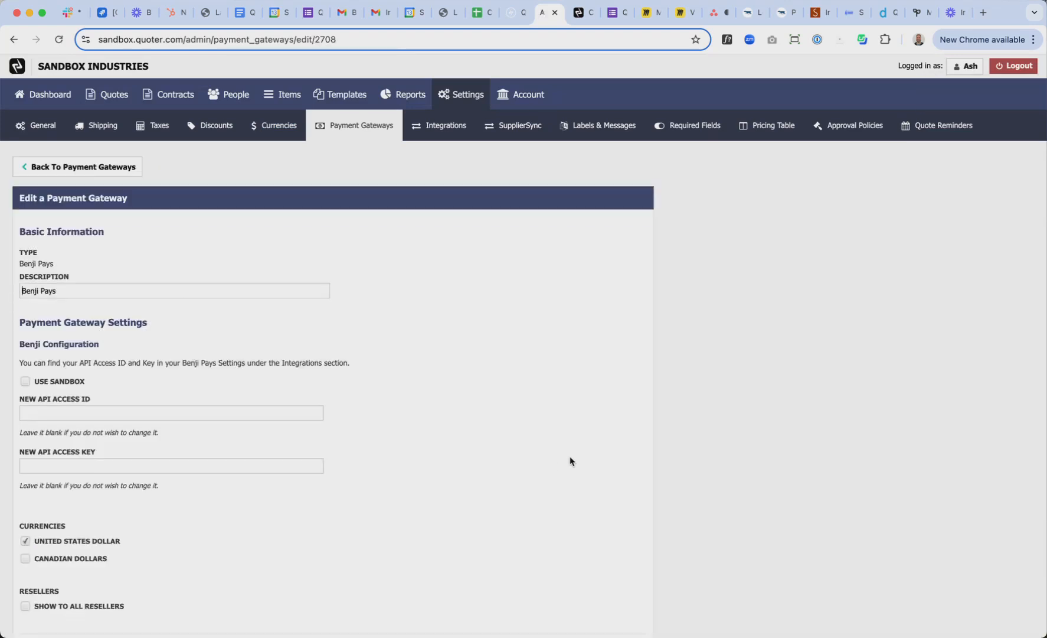
pyautogui.scroll(-3, 565, 462)
pyautogui.click(25, 471)
pyautogui.click(25, 454)
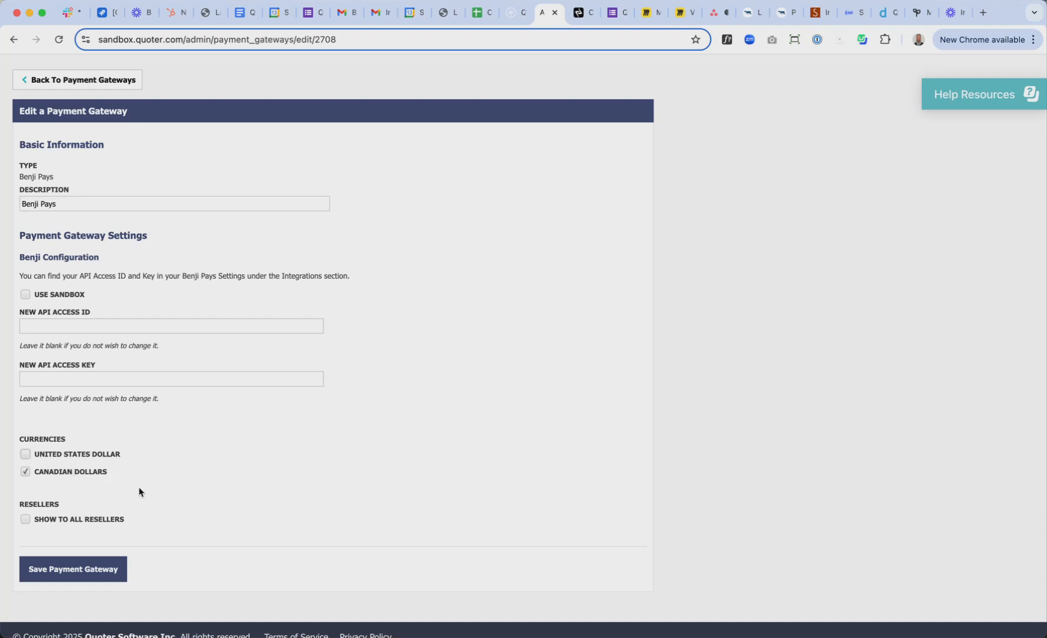
pyautogui.scroll(-1, 155, 553)
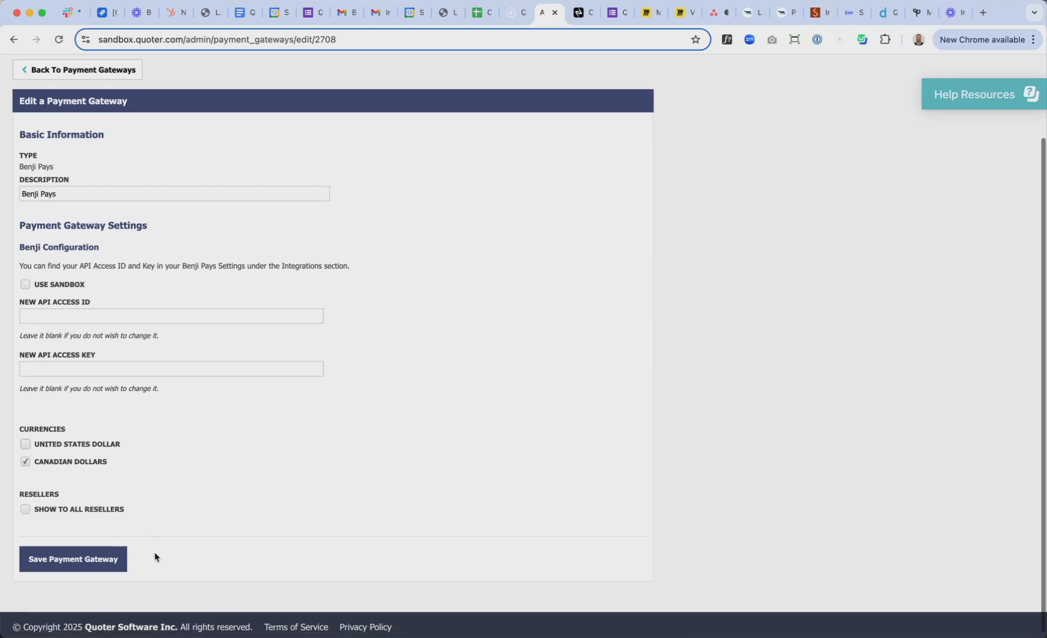
pyautogui.click(87, 561)
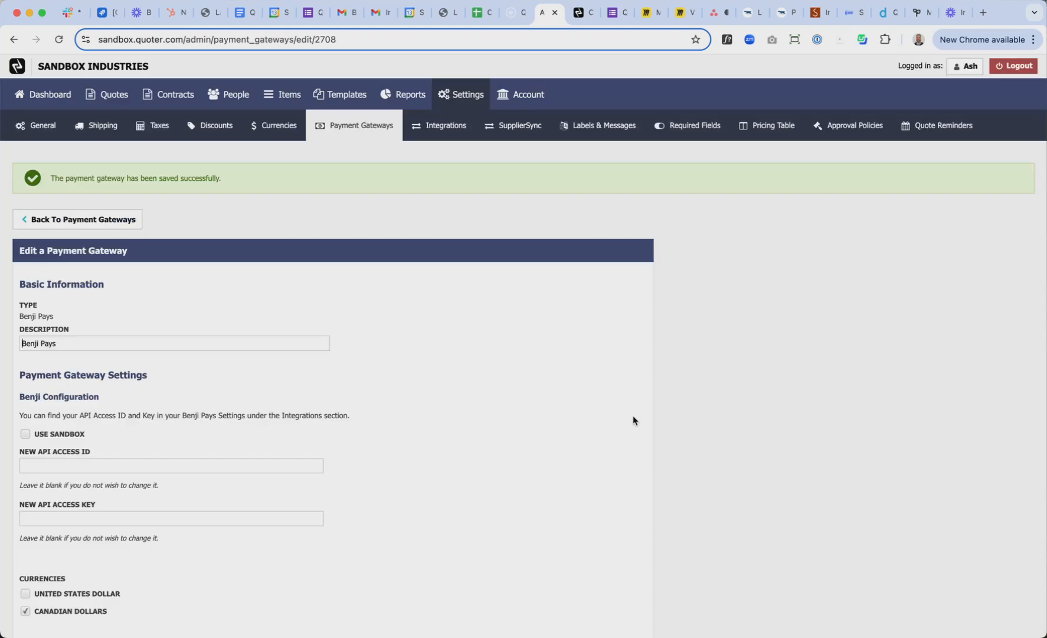
pyautogui.scroll(-1, 579, 467)
pyautogui.scroll(-3, 579, 466)
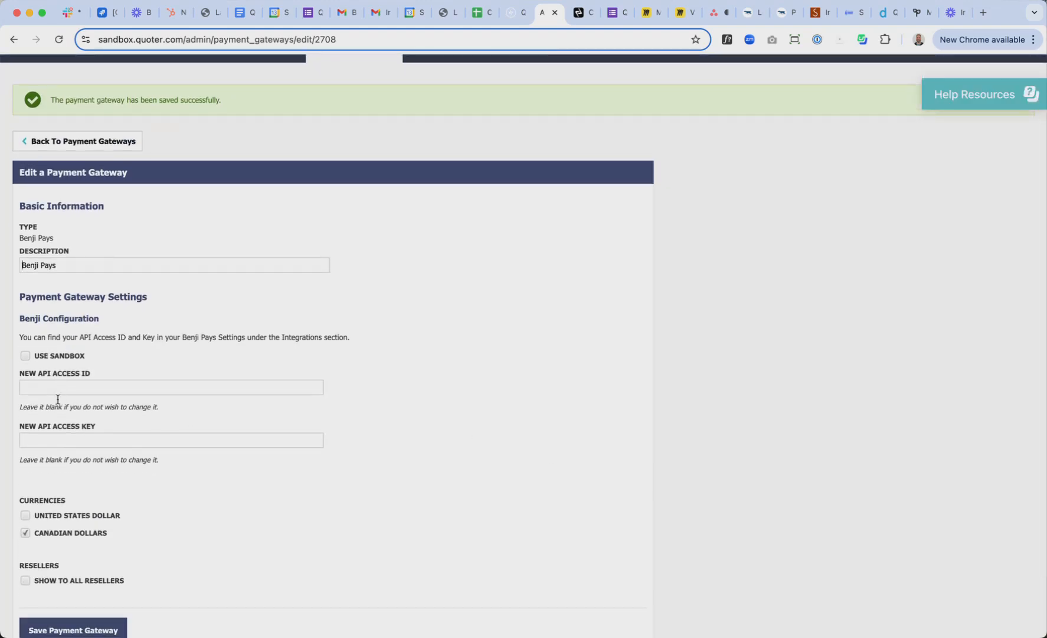
pyautogui.scroll(-3, 373, 455)
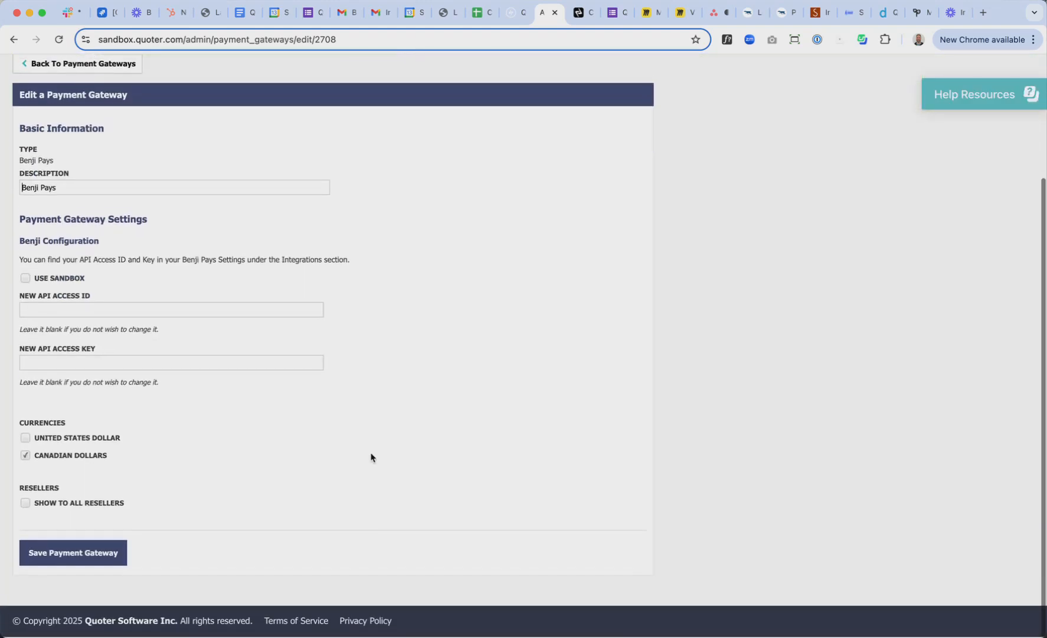
pyautogui.scroll(5, 362, 466)
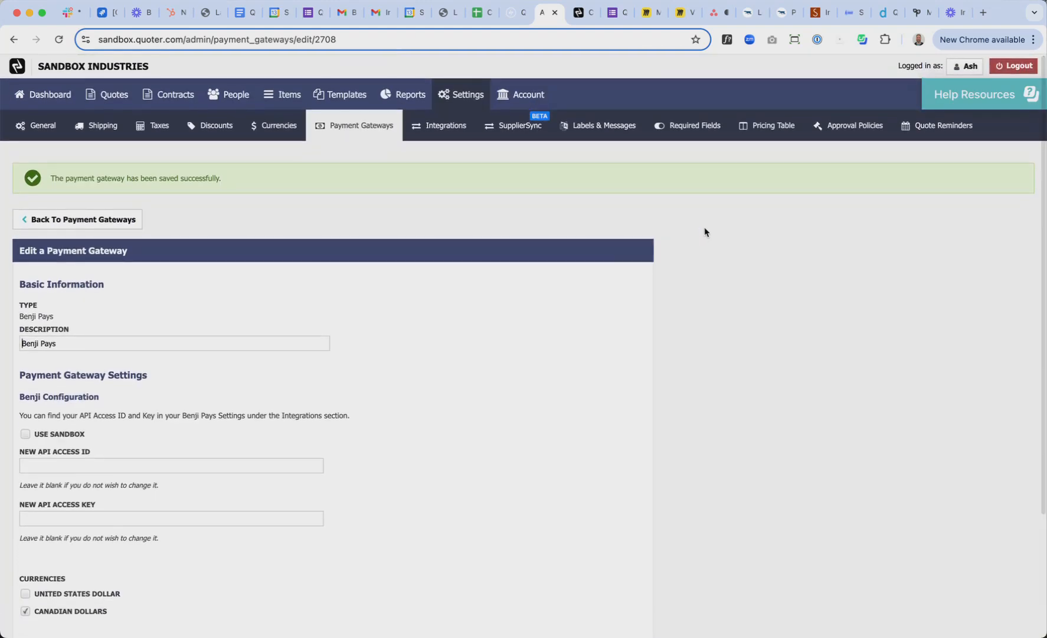
# Start a new quote from the Blank (do not edit) template with currency CAD
pyautogui.click(112, 101)
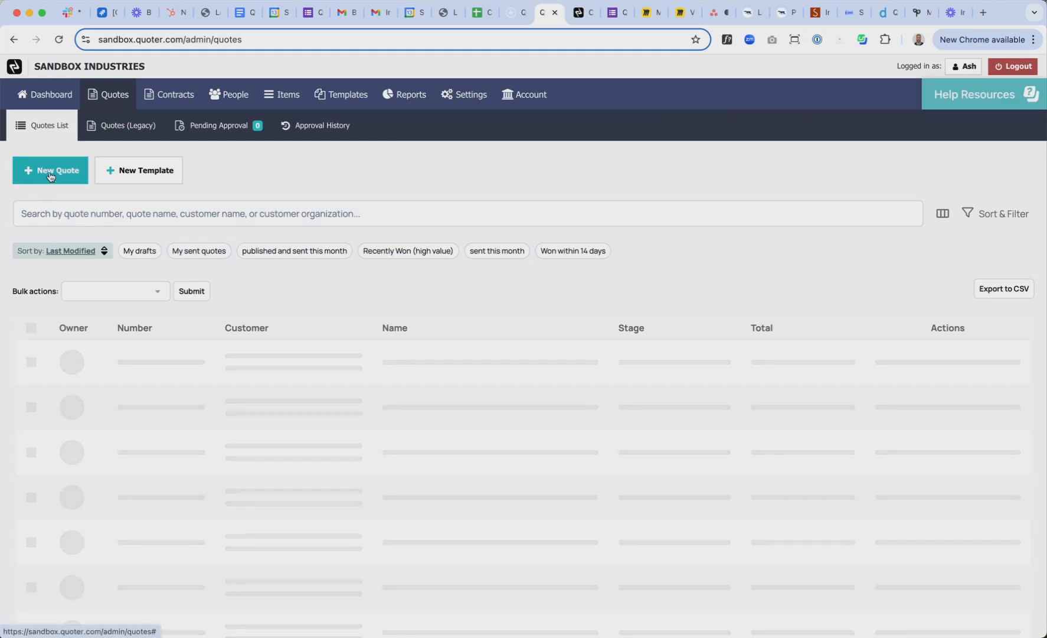
pyautogui.click(51, 174)
pyautogui.write('blank')
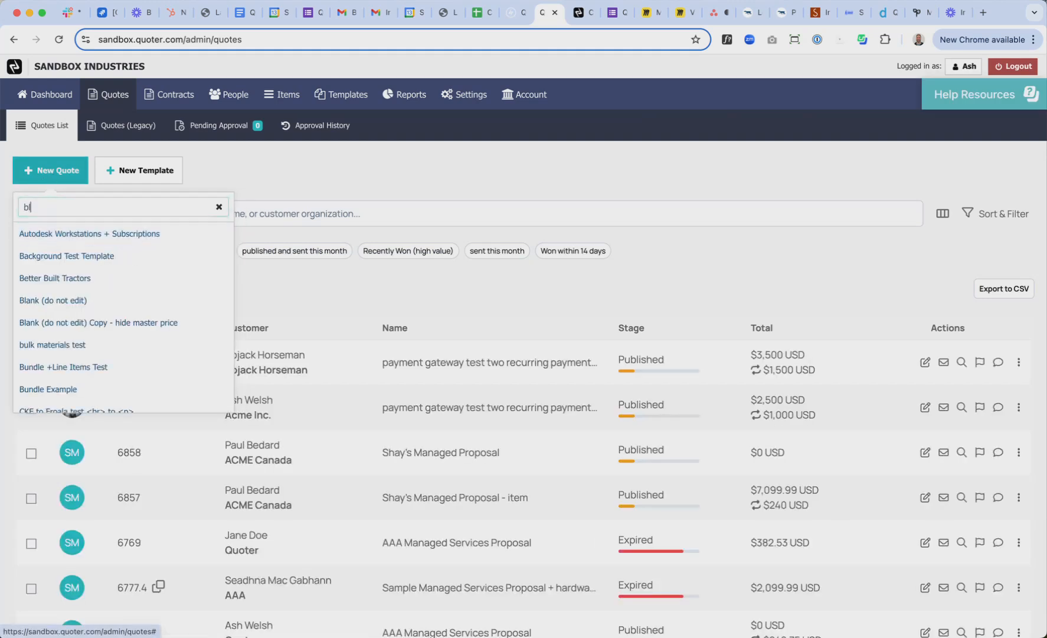
pyautogui.click(105, 236)
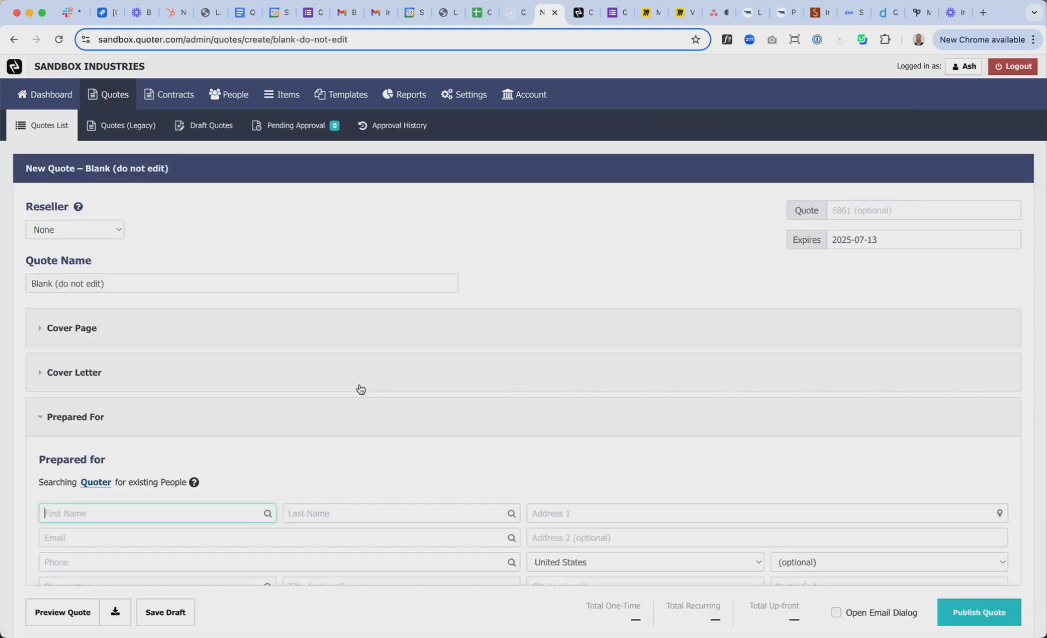
pyautogui.scroll(-2, 452, 457)
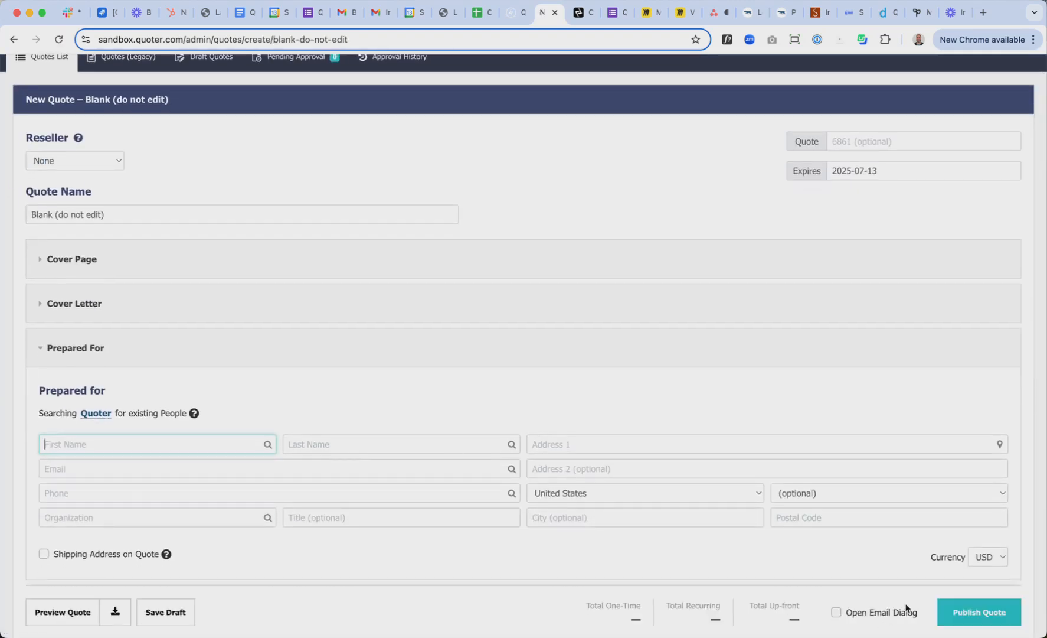
pyautogui.click(1005, 557)
pyautogui.click(987, 571)
pyautogui.scroll(-4, 649, 357)
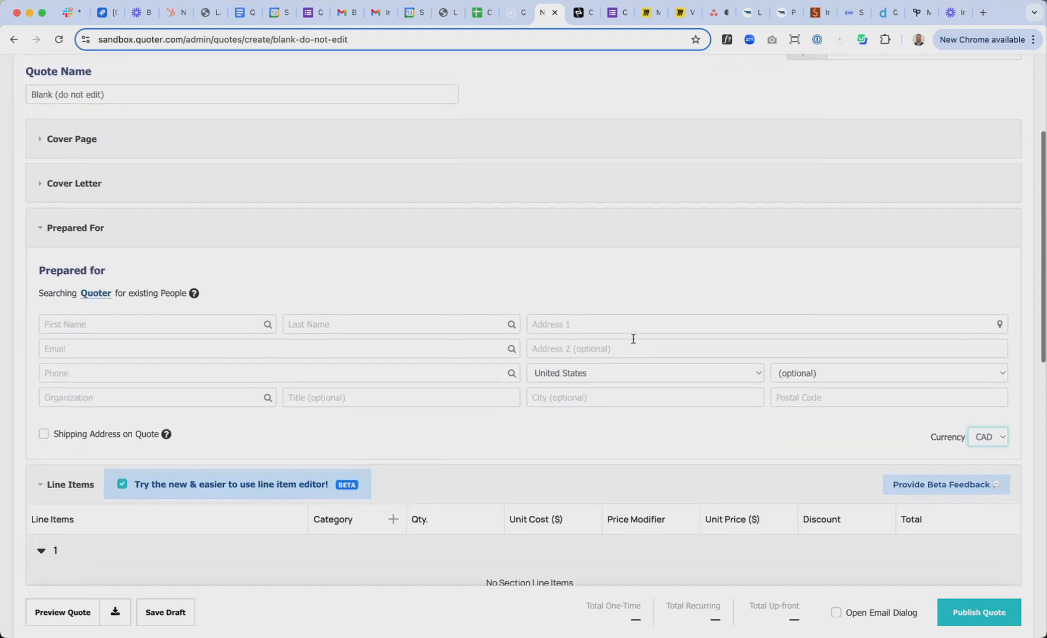
# Fill in the existing Acme Inc. contact as recipient, located in British Columbia, Canada
pyautogui.click(87, 327)
pyautogui.write('ash')
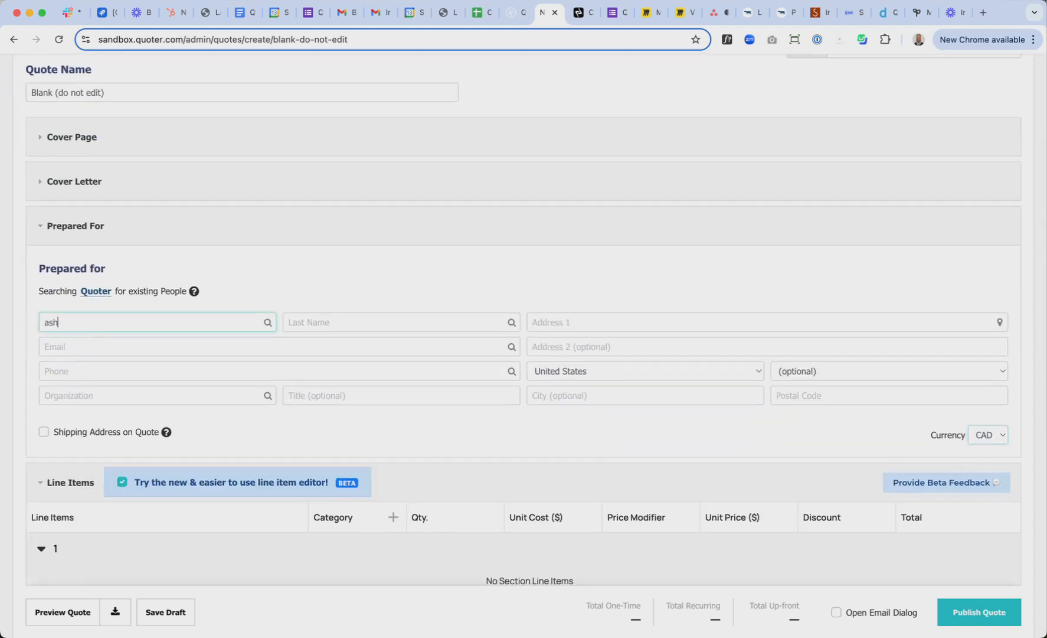
pyautogui.click(187, 367)
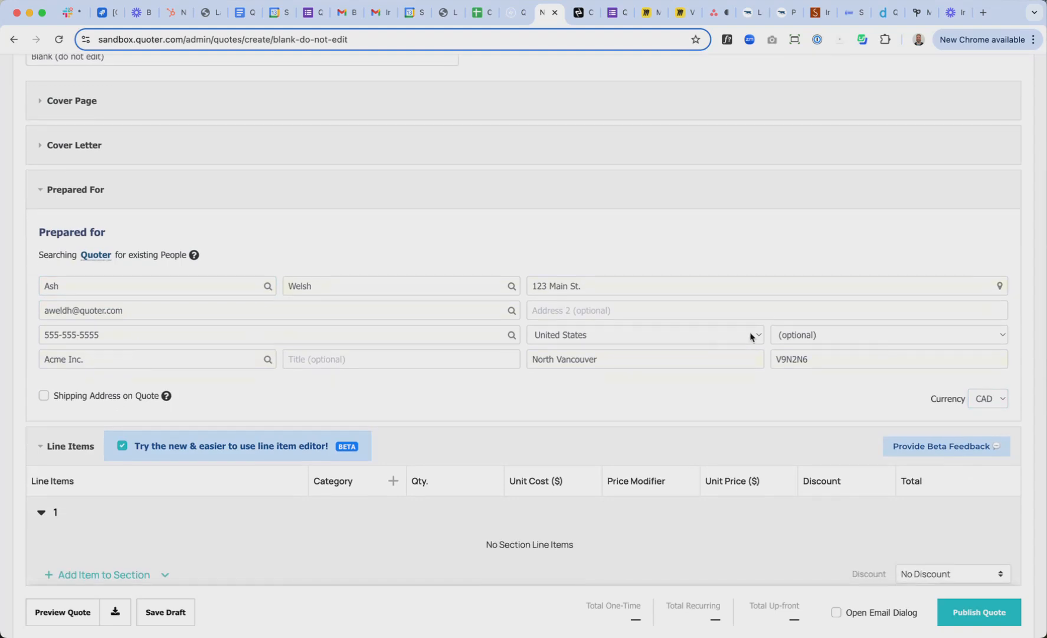
pyautogui.click(739, 335)
pyautogui.press('c')
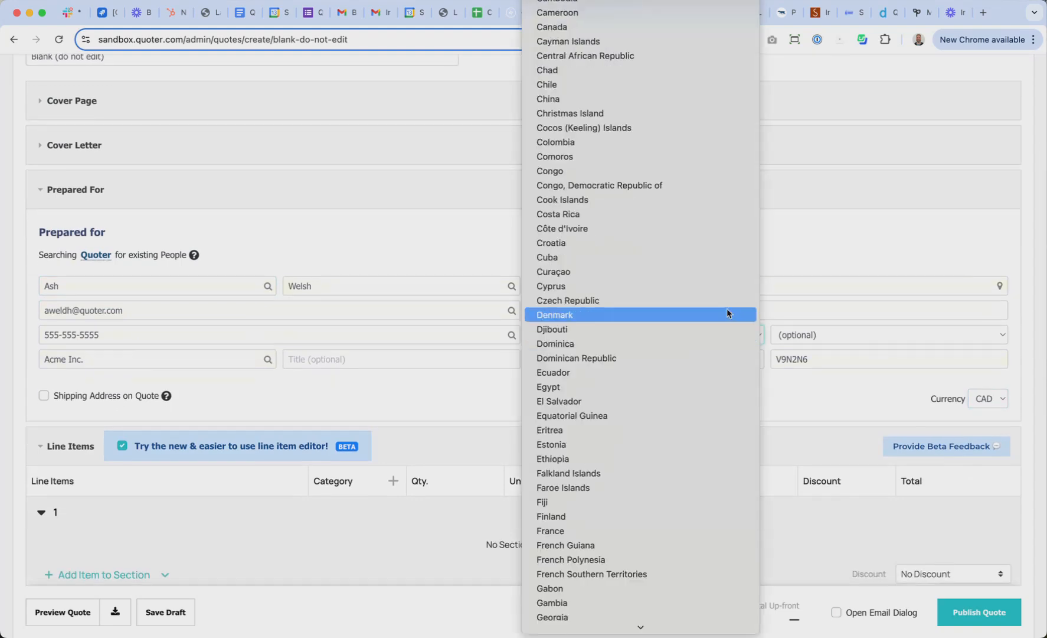
pyautogui.click(629, 28)
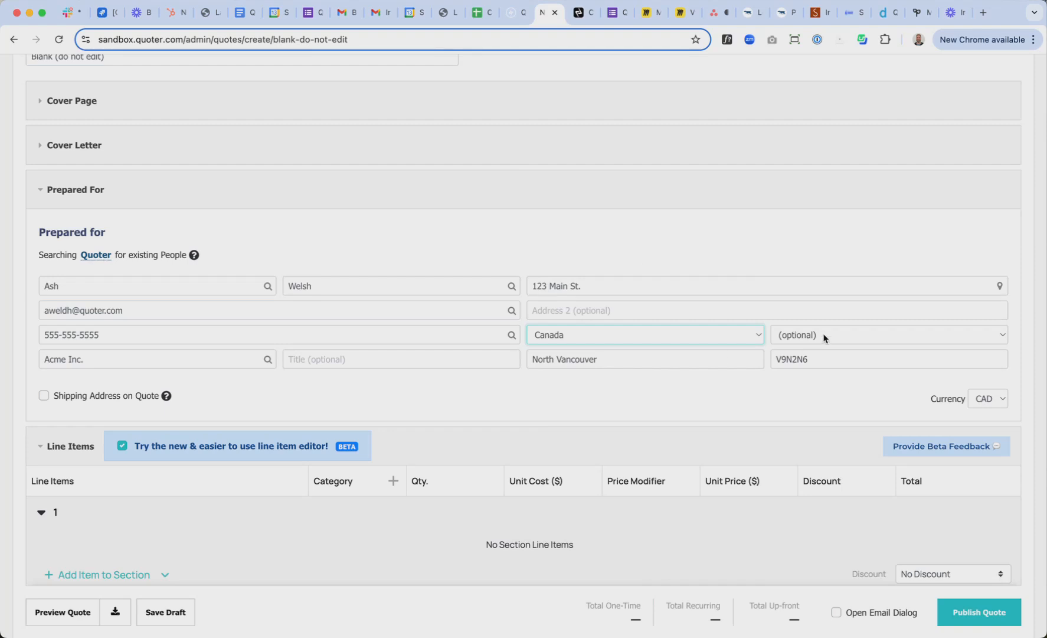
pyautogui.click(814, 347)
pyautogui.press('b')
pyautogui.press('Return')
pyautogui.scroll(-5, 691, 416)
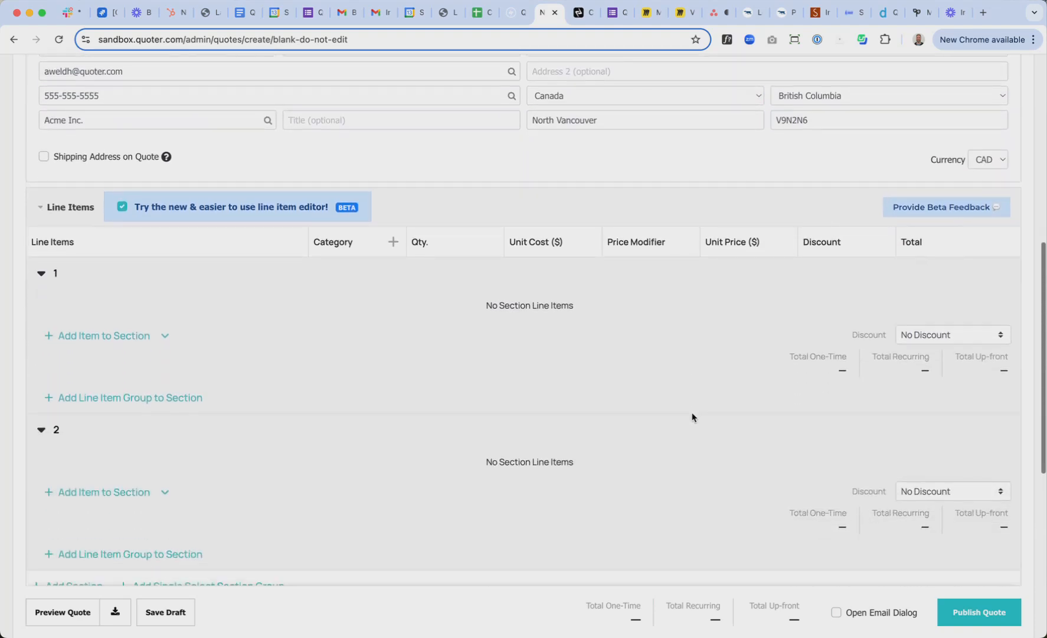
pyautogui.scroll(-1, 691, 416)
# Add the 0-100 kg item from the catalogue and make the Enrolment Fees line recurring
pyautogui.click(132, 285)
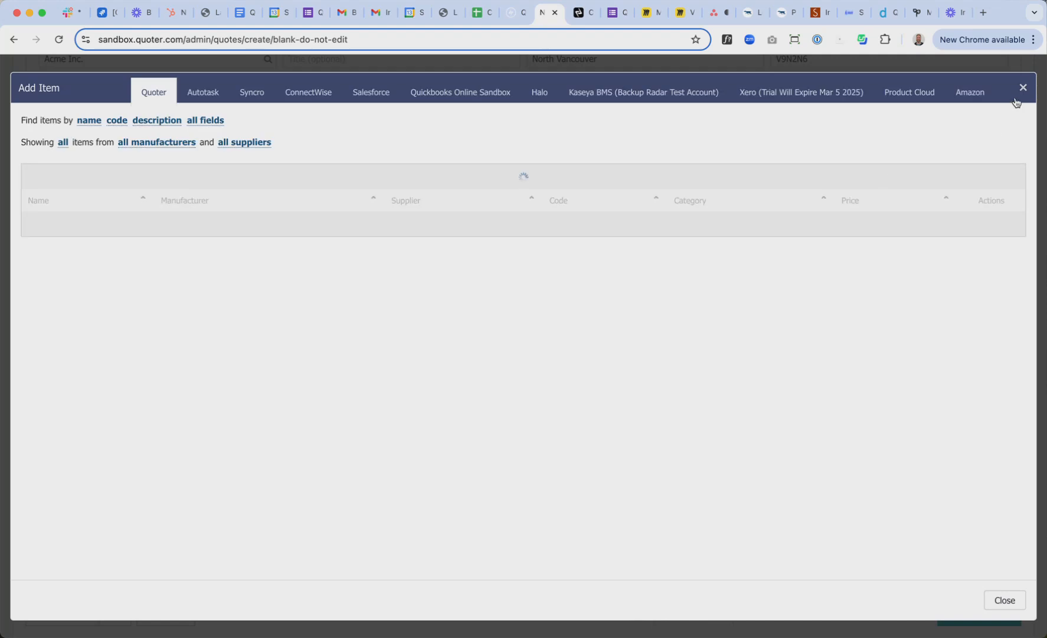
pyautogui.click(997, 325)
pyautogui.click(1004, 600)
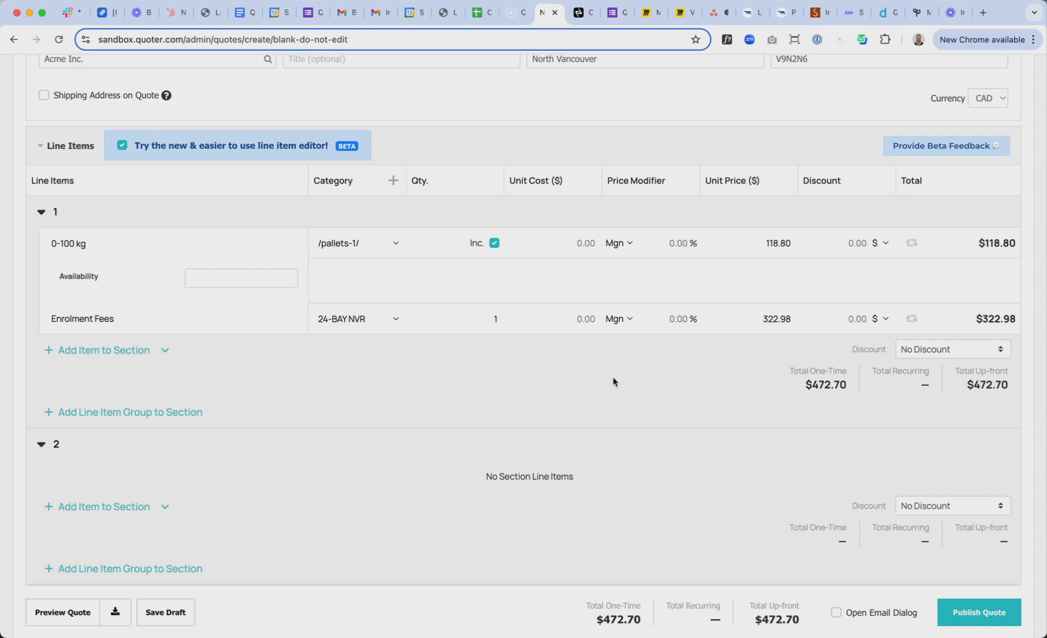
pyautogui.click(913, 321)
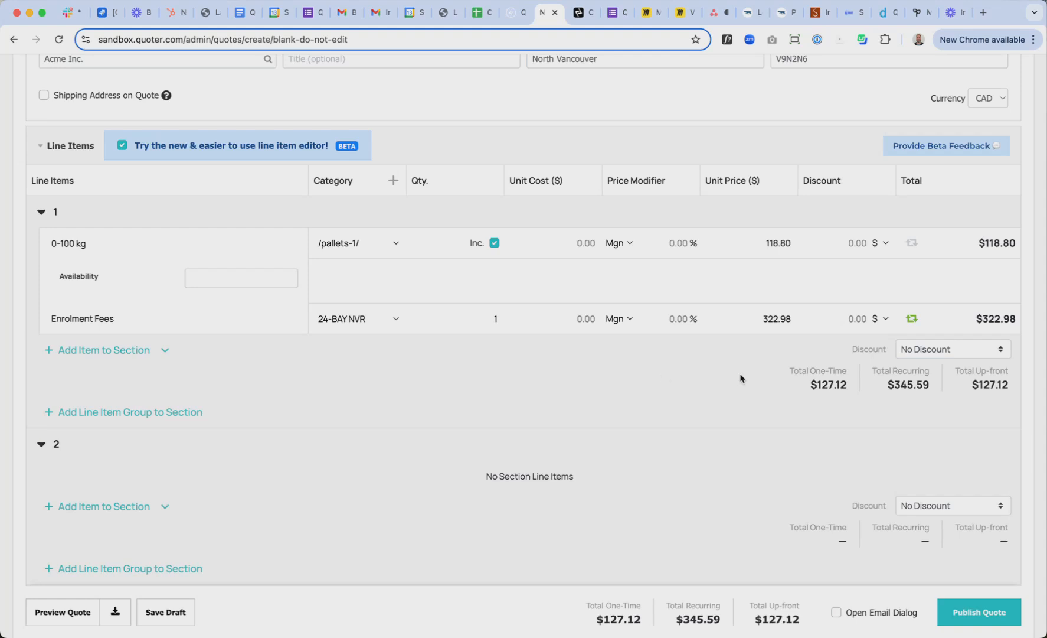
pyautogui.scroll(4, 530, 189)
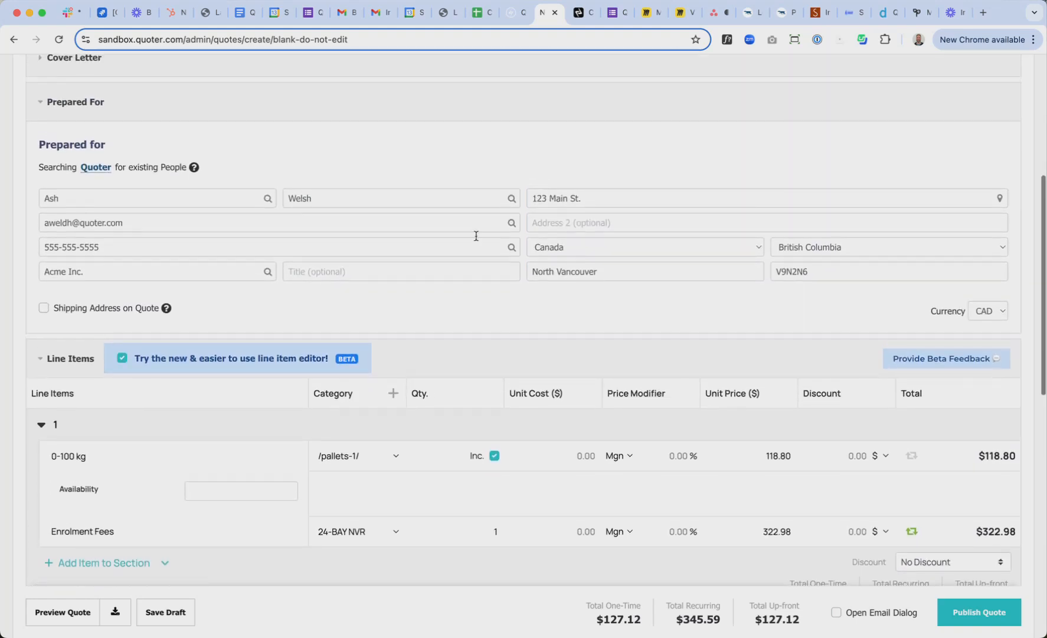
pyautogui.scroll(4, 320, 356)
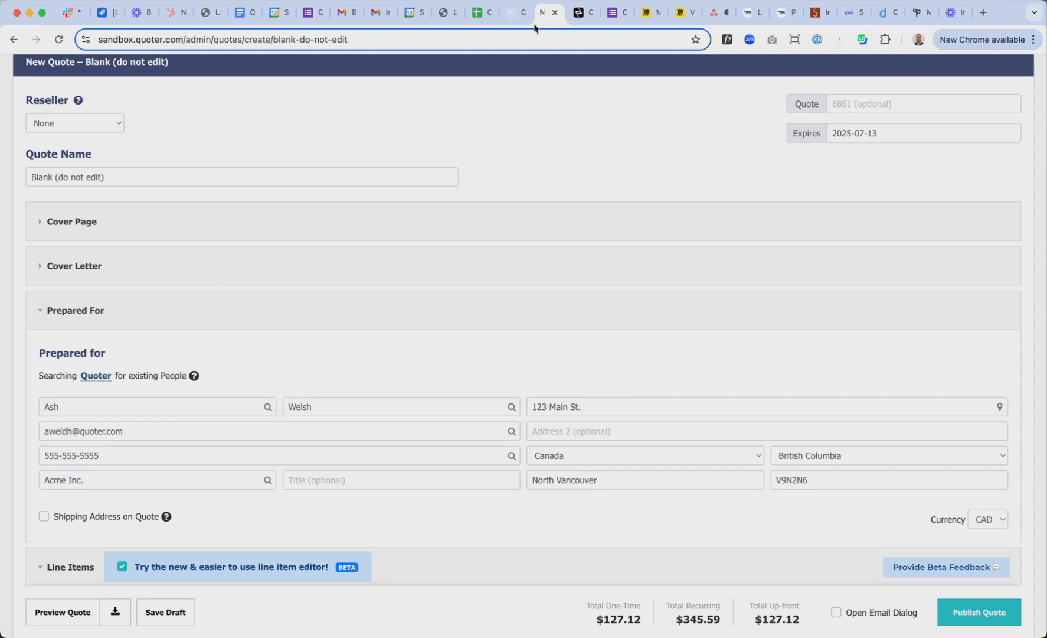
pyautogui.click(578, 13)
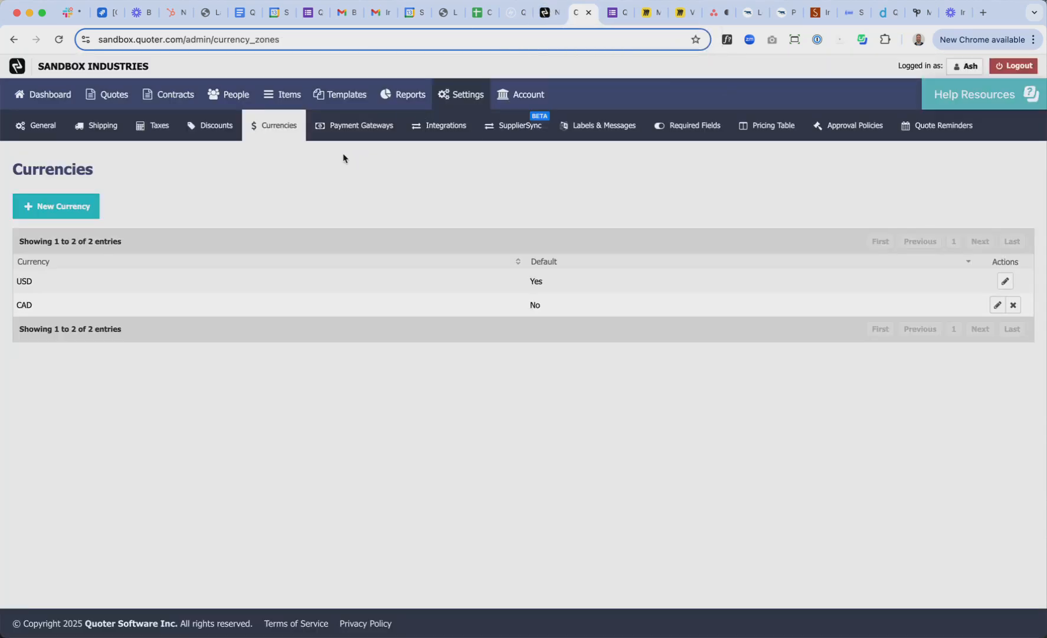
pyautogui.click(342, 99)
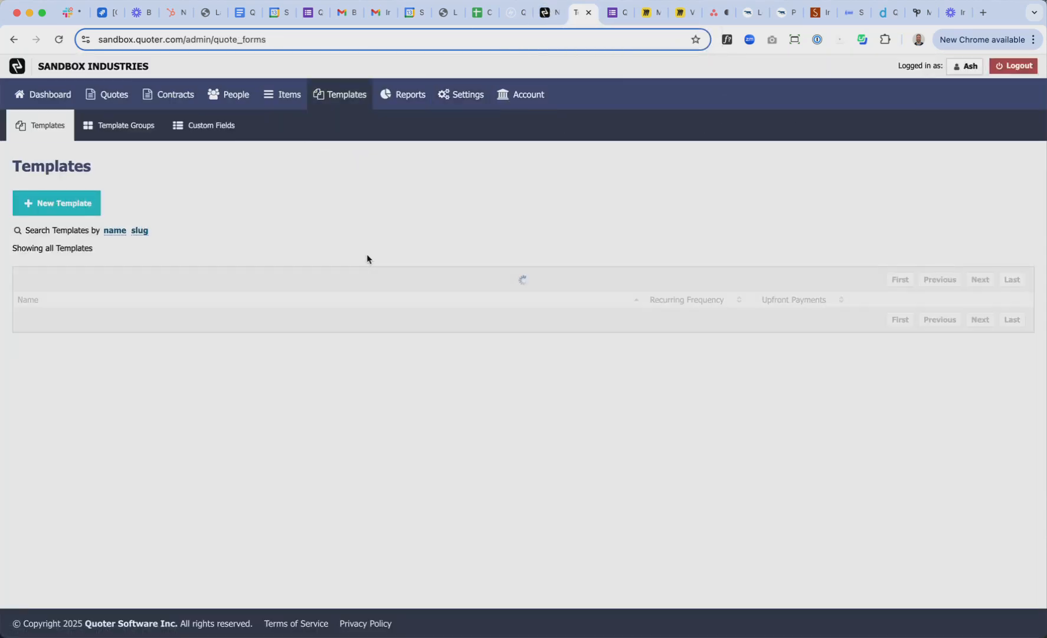
pyautogui.click(113, 235)
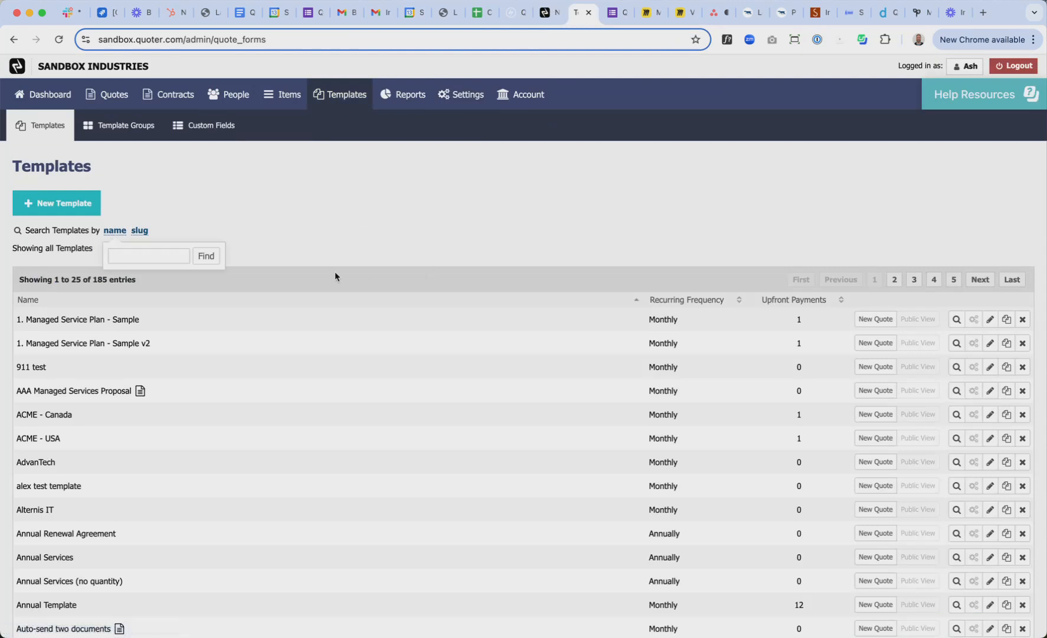
pyautogui.write('blank')
pyautogui.press('Return')
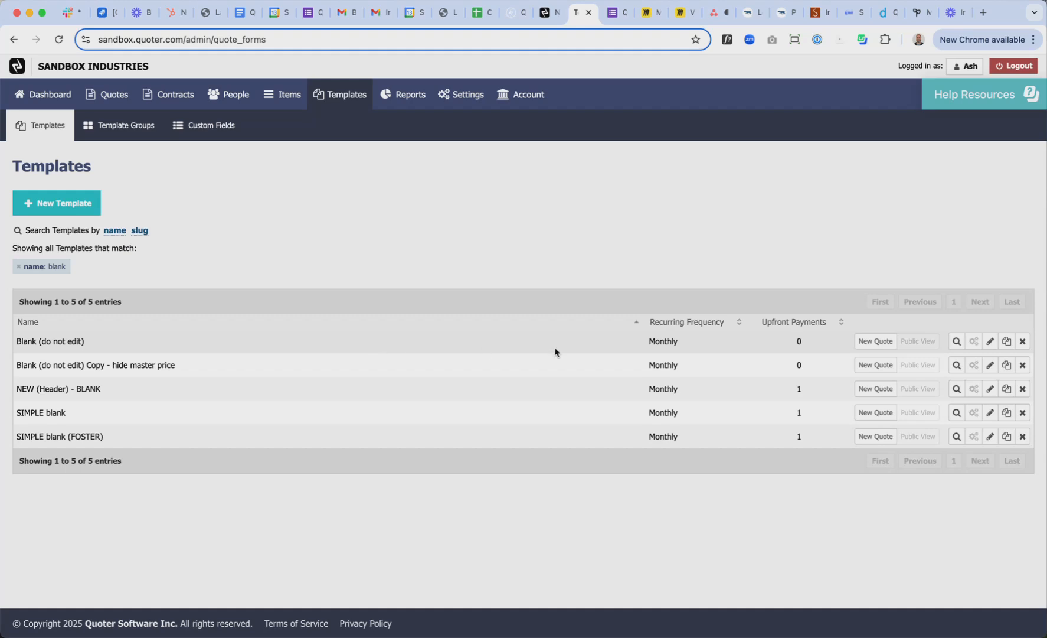
pyautogui.click(548, 13)
pyautogui.scroll(-15, 726, 320)
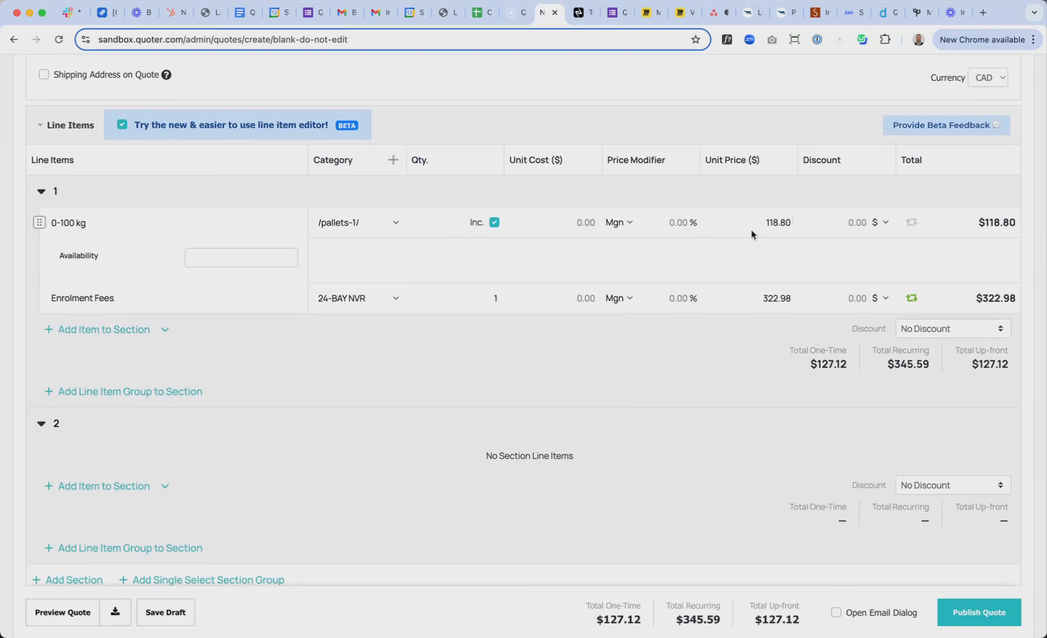
# Change the 0-100 kg and Enrolment Fees unit prices to 100.00 each
pyautogui.click(767, 223)
pyautogui.write('100')
pyautogui.click(734, 264)
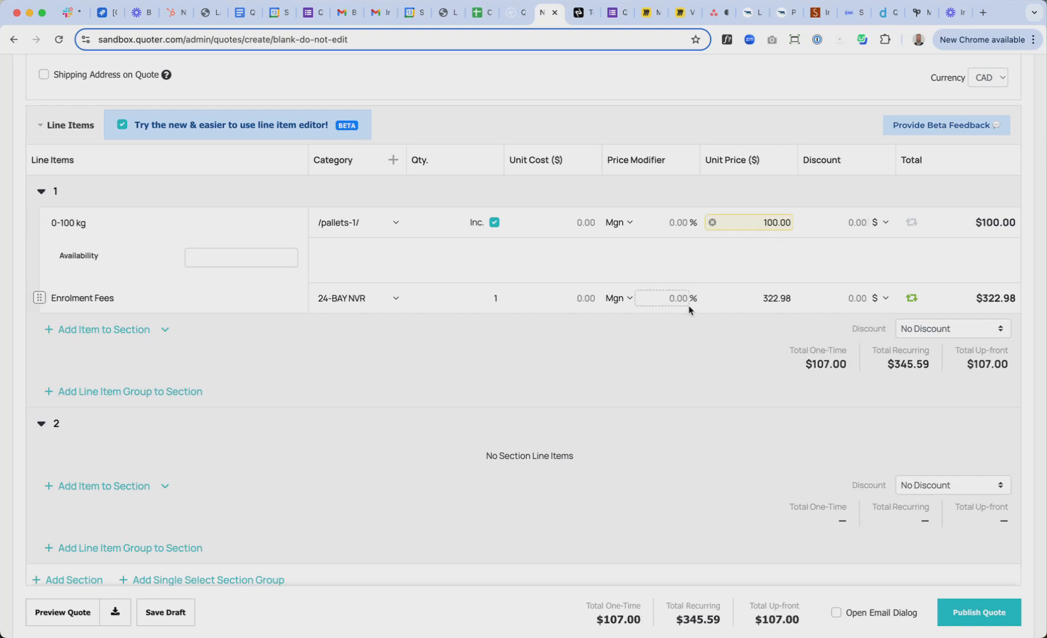
pyautogui.click(773, 298)
pyautogui.write('100')
pyautogui.click(700, 354)
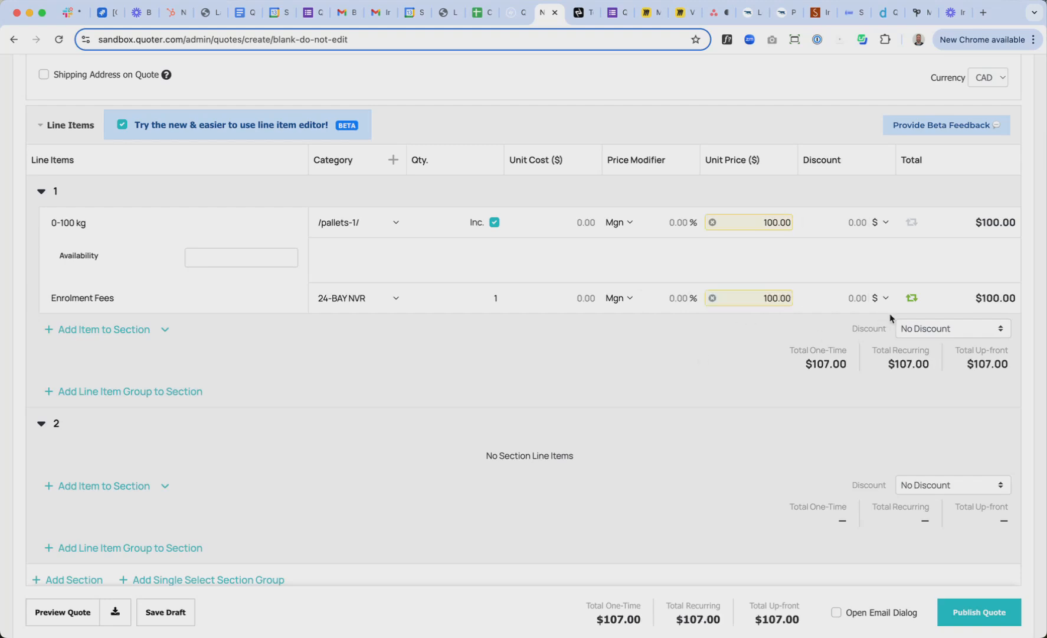
pyautogui.moveTo(787, 352)
pyautogui.moveTo(775, 619)
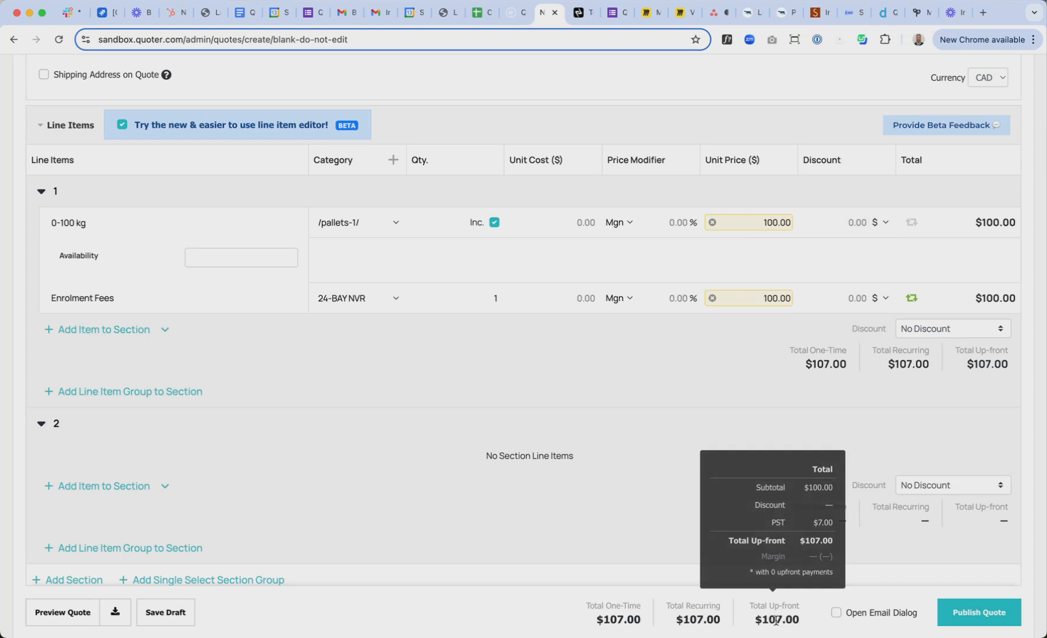
pyautogui.scroll(-5, 664, 444)
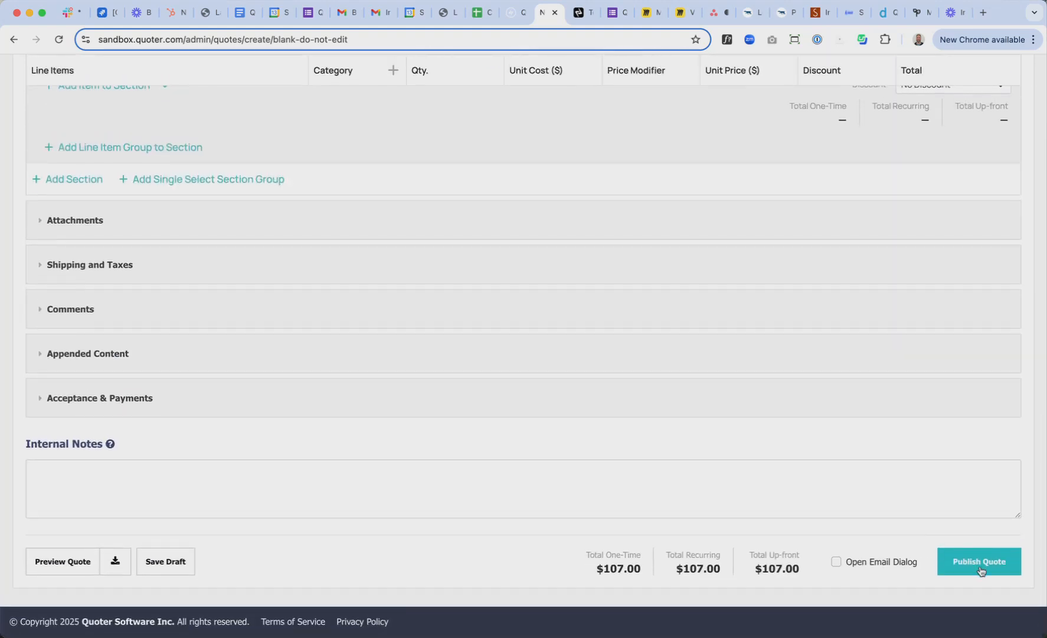
# Publish quote 6861 at $107 CAD, check its web view, and return to the Quotes list
pyautogui.click(979, 569)
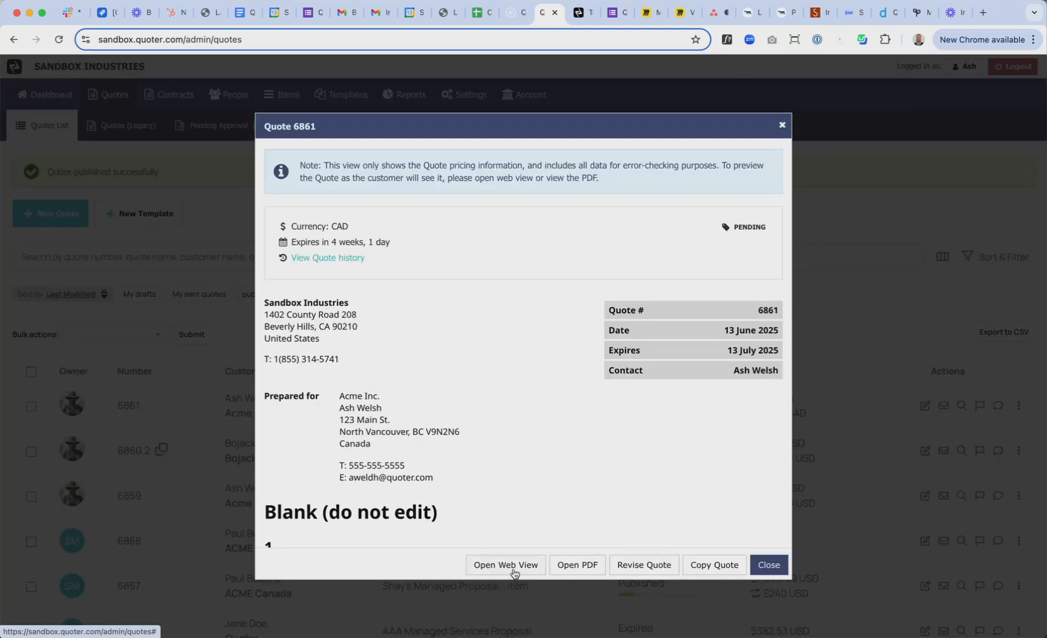
pyautogui.click(512, 568)
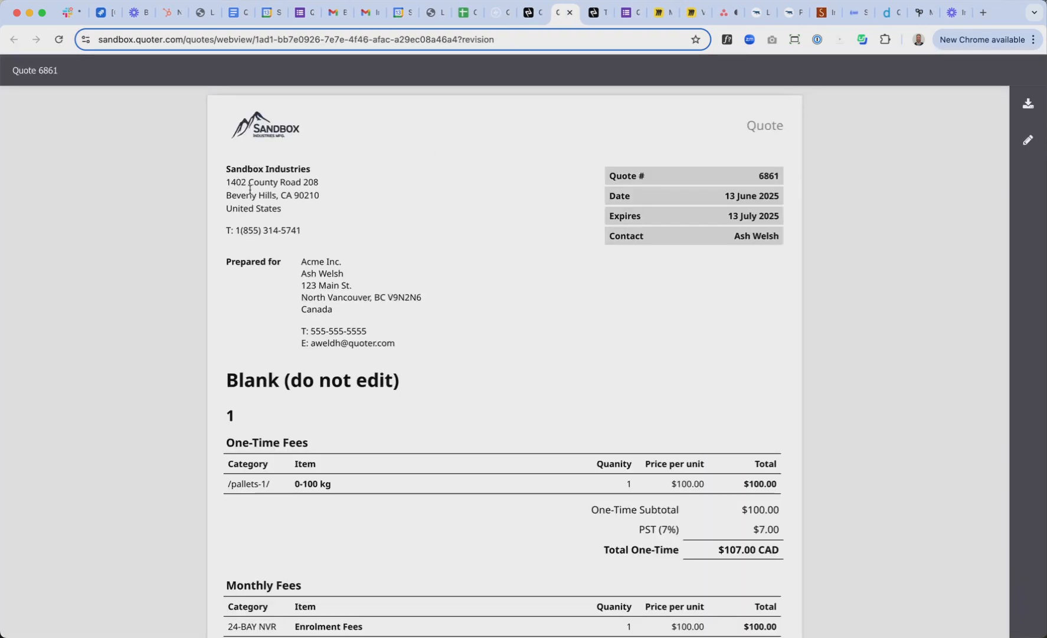
pyautogui.scroll(-6, 827, 340)
pyautogui.scroll(6, 768, 272)
pyautogui.click(527, 15)
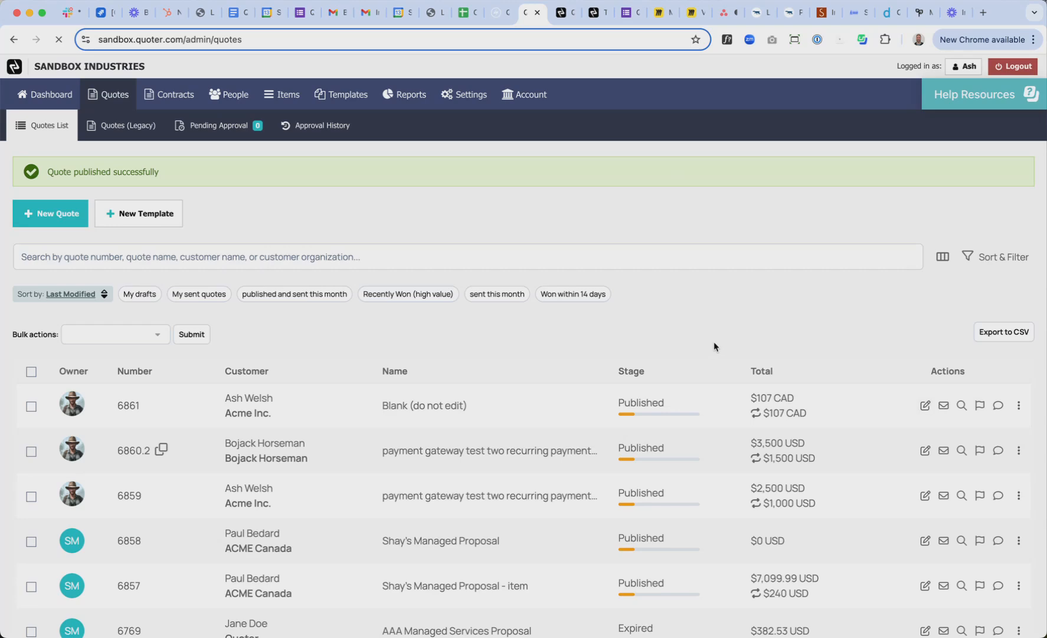
pyautogui.scroll(-12, 511, 405)
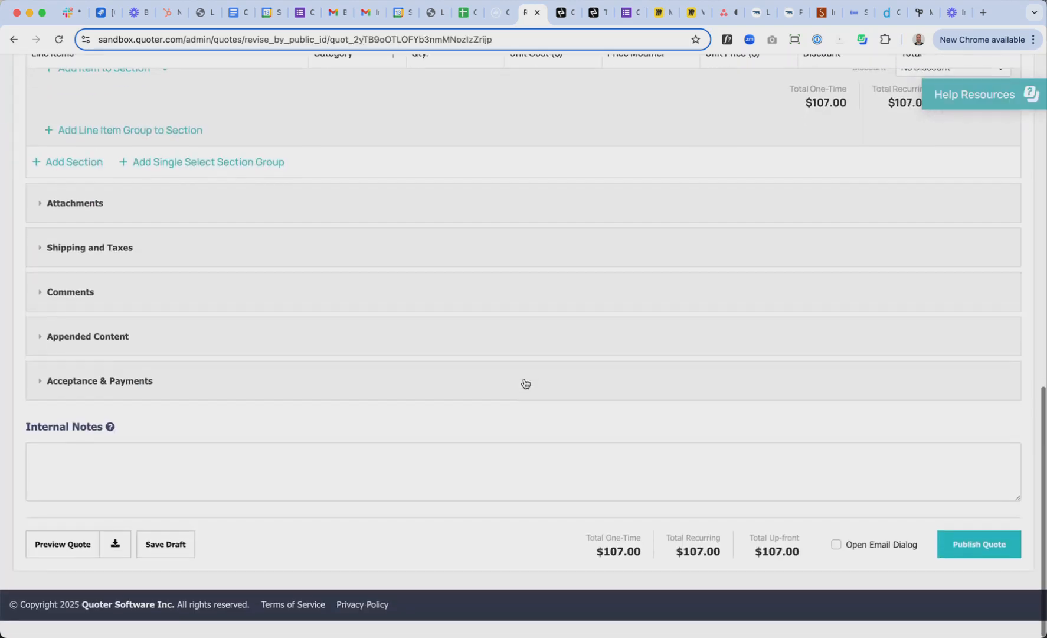
# Enable electronic acceptance and require full online payment, then republish as revision 6861.2
pyautogui.click(129, 400)
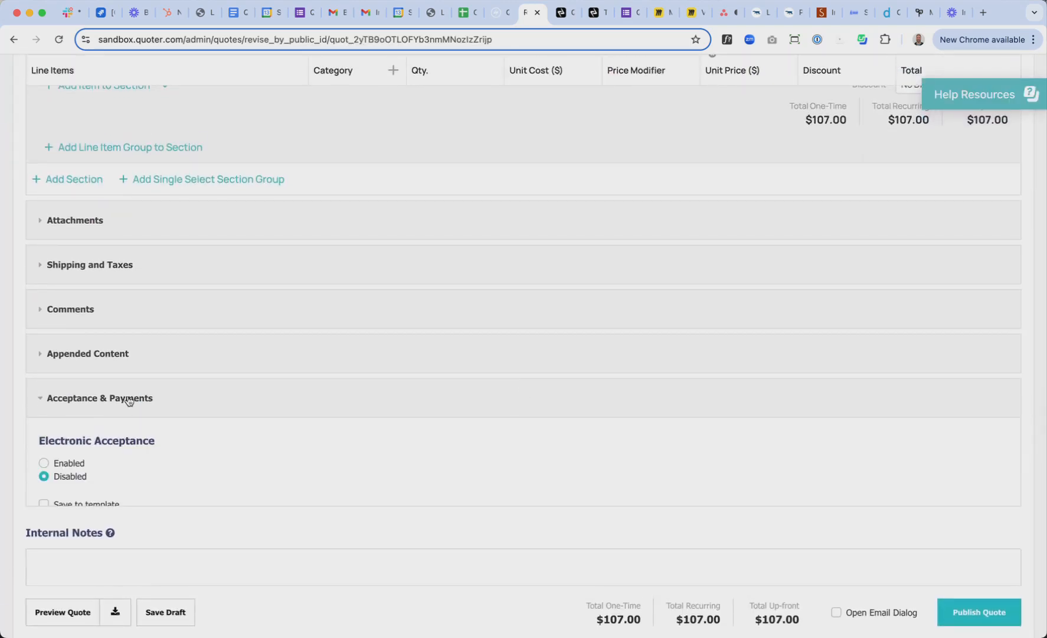
pyautogui.scroll(-2, 423, 479)
pyautogui.click(45, 414)
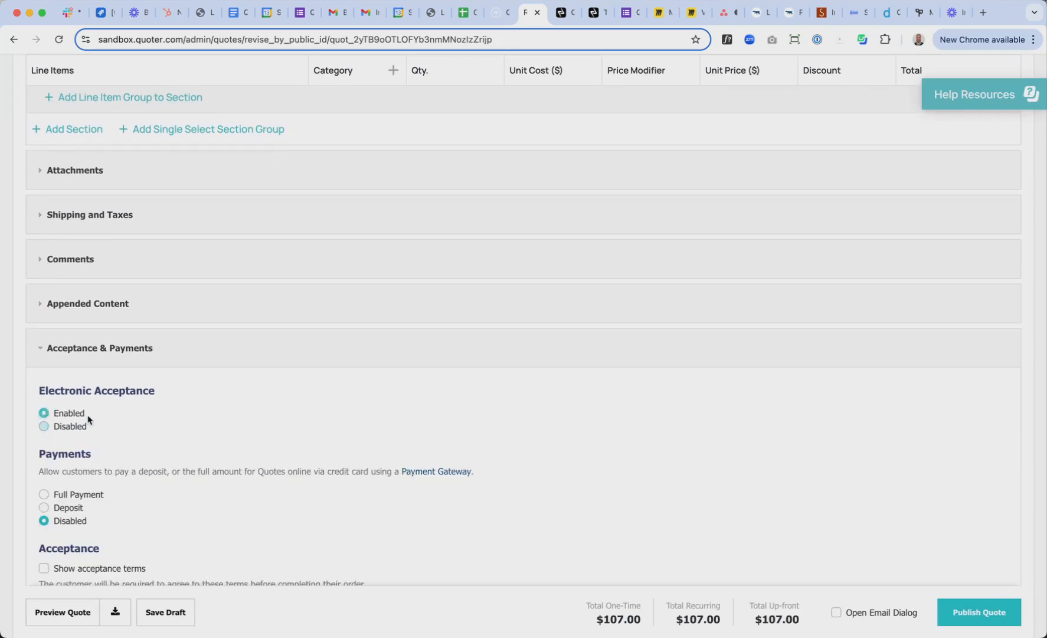
pyautogui.scroll(-5, 510, 444)
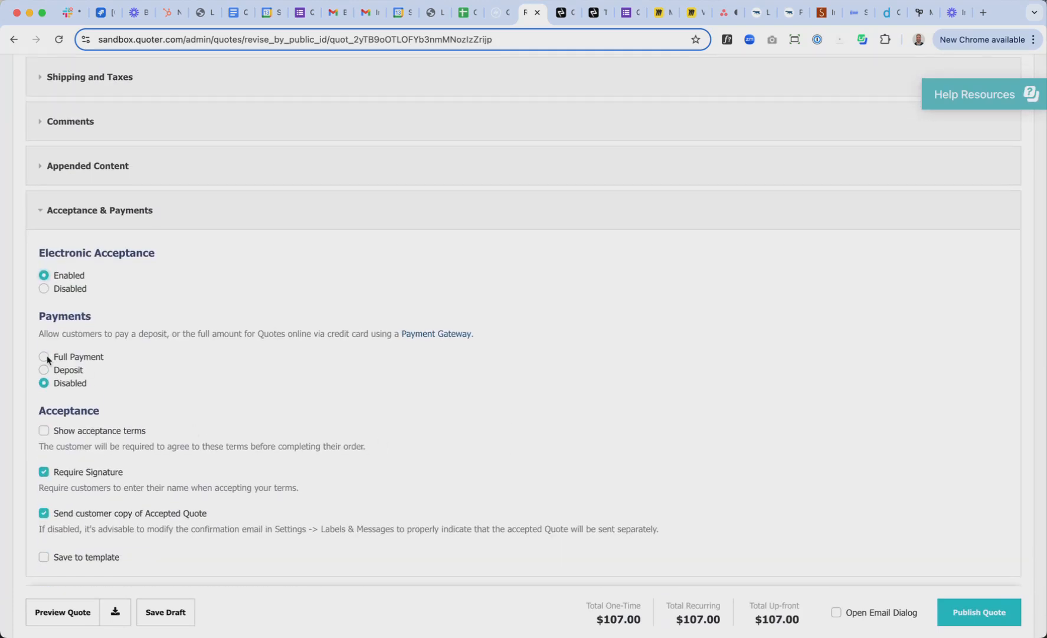
pyautogui.click(44, 356)
pyautogui.scroll(-5, 680, 431)
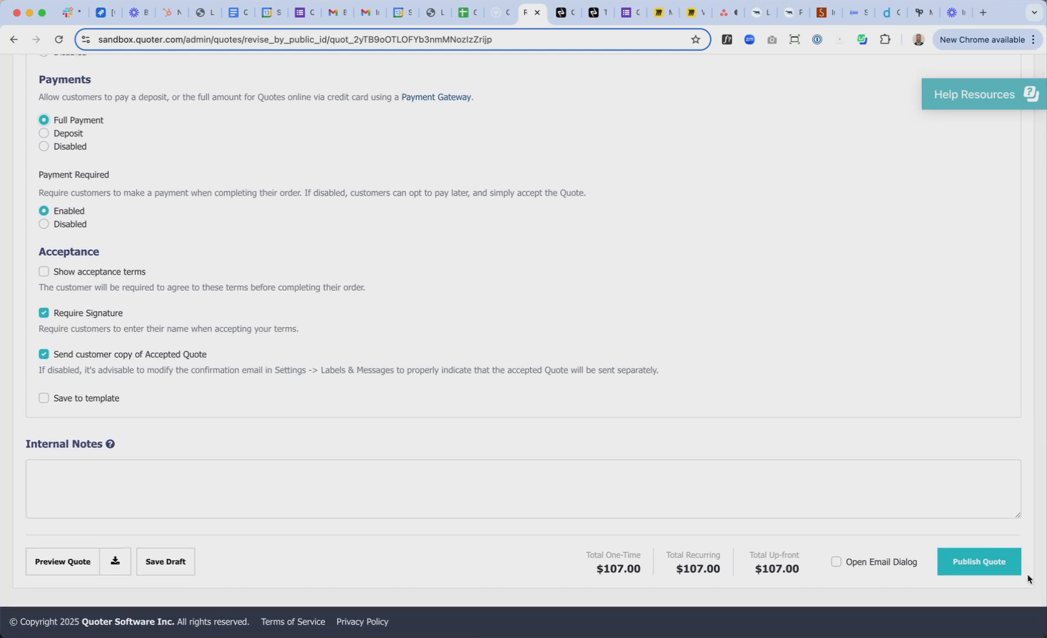
pyautogui.click(1013, 572)
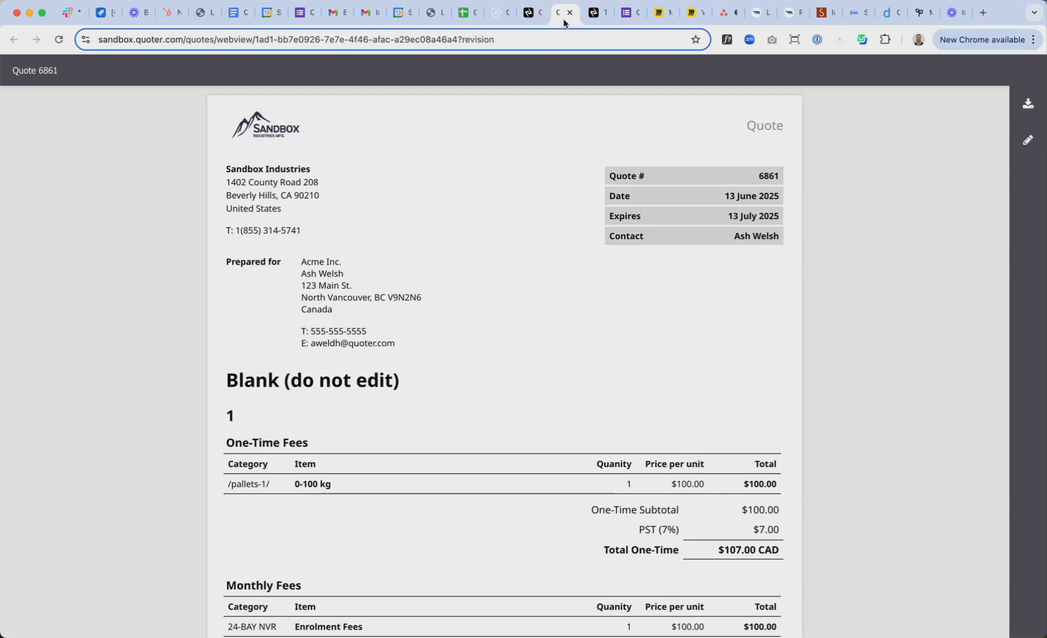
# Reload the quote's web view page
pyautogui.rightClick(890, 176)
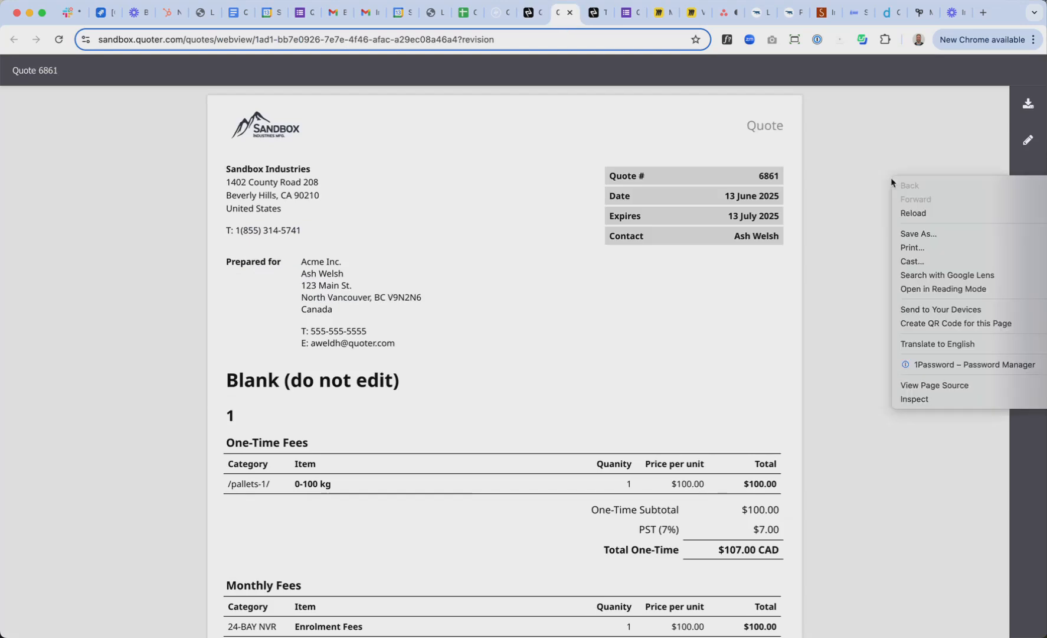
pyautogui.click(913, 212)
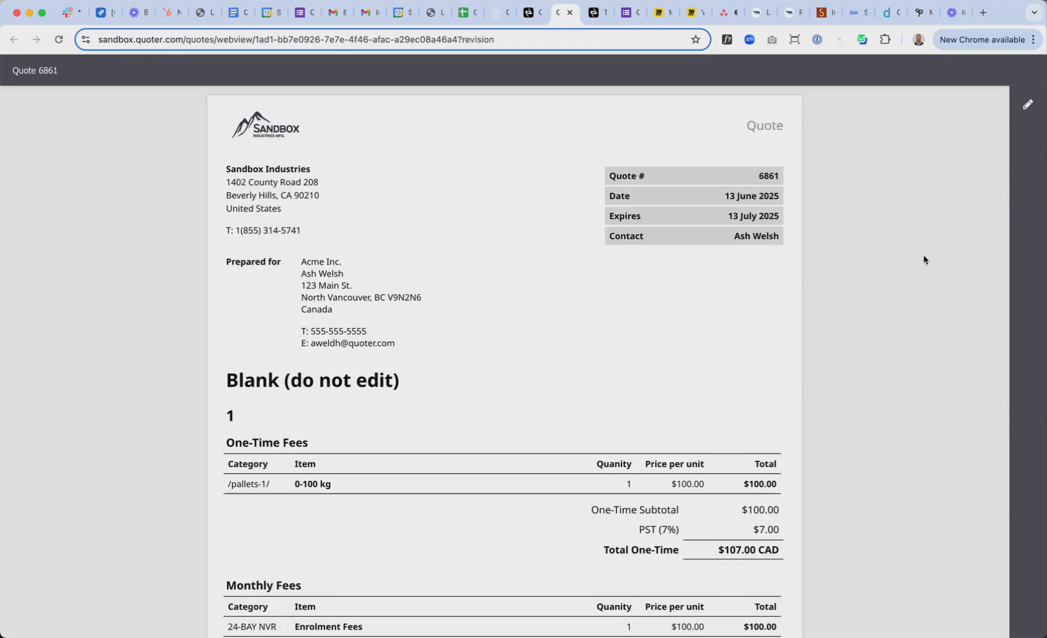
pyautogui.scroll(-5, 750, 416)
pyautogui.scroll(5, 731, 385)
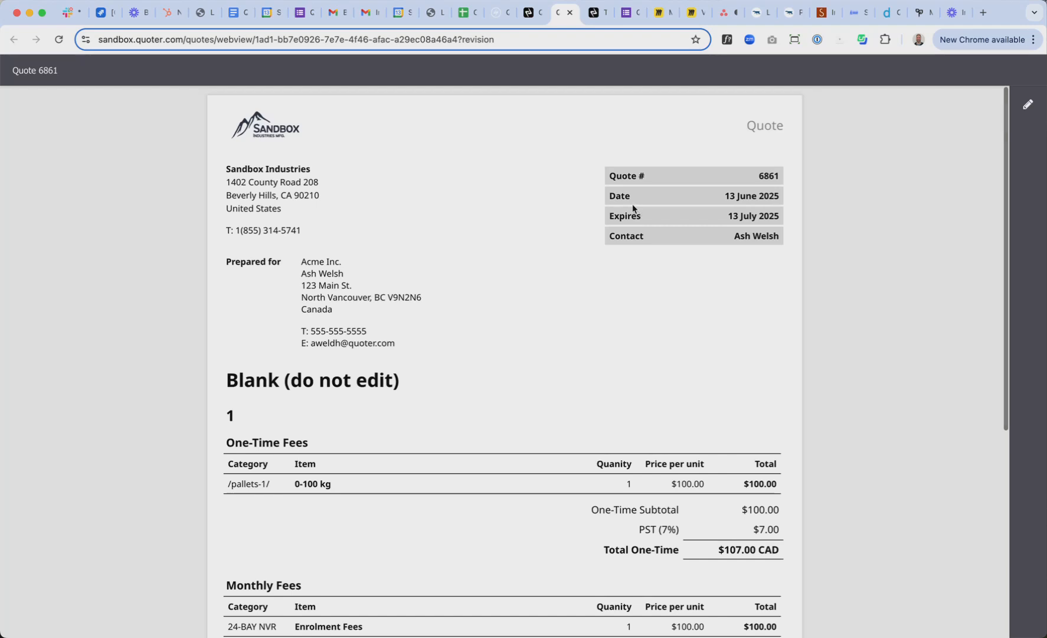
# Remove the '?revision' suffix from the address to load the customer-facing quote page
pyautogui.click(496, 41)
pyautogui.click(517, 39)
pyautogui.moveTo(542, 39); pyautogui.dragTo(486, 39)
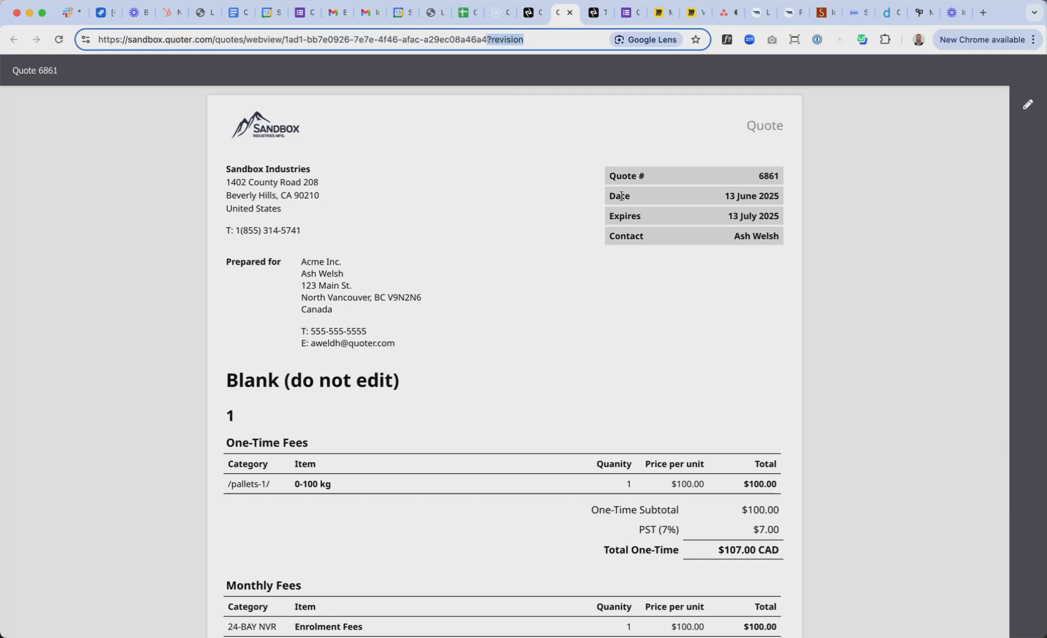
pyautogui.press('BackSpace')
pyautogui.press('Return')
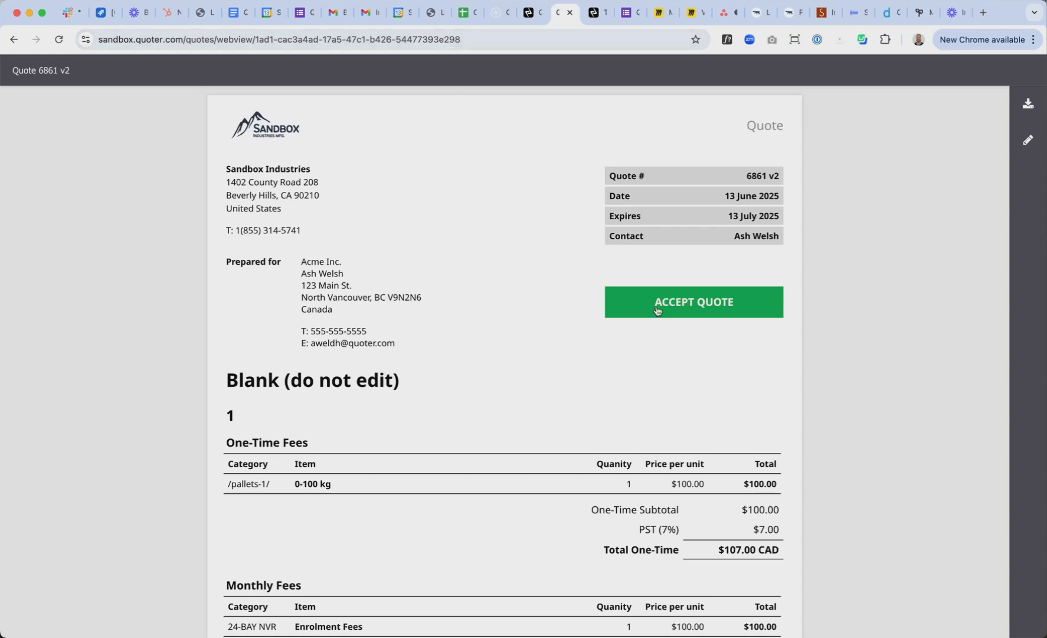
# Sign quote 6861 by typing the signer's full name, then accept it
pyautogui.click(701, 304)
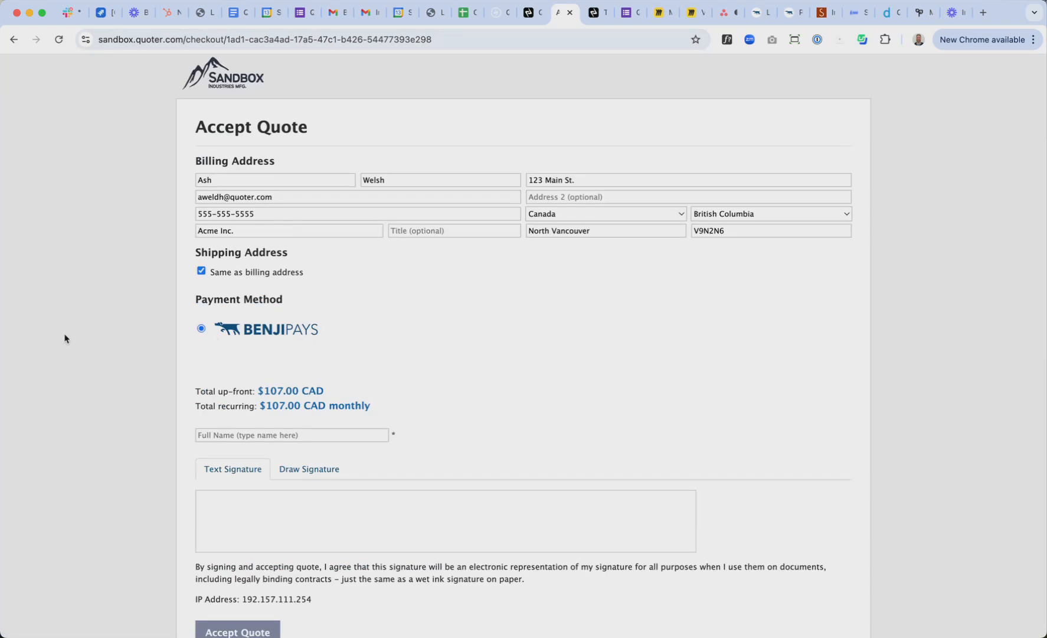
pyautogui.scroll(-3, 64, 334)
pyautogui.click(305, 334)
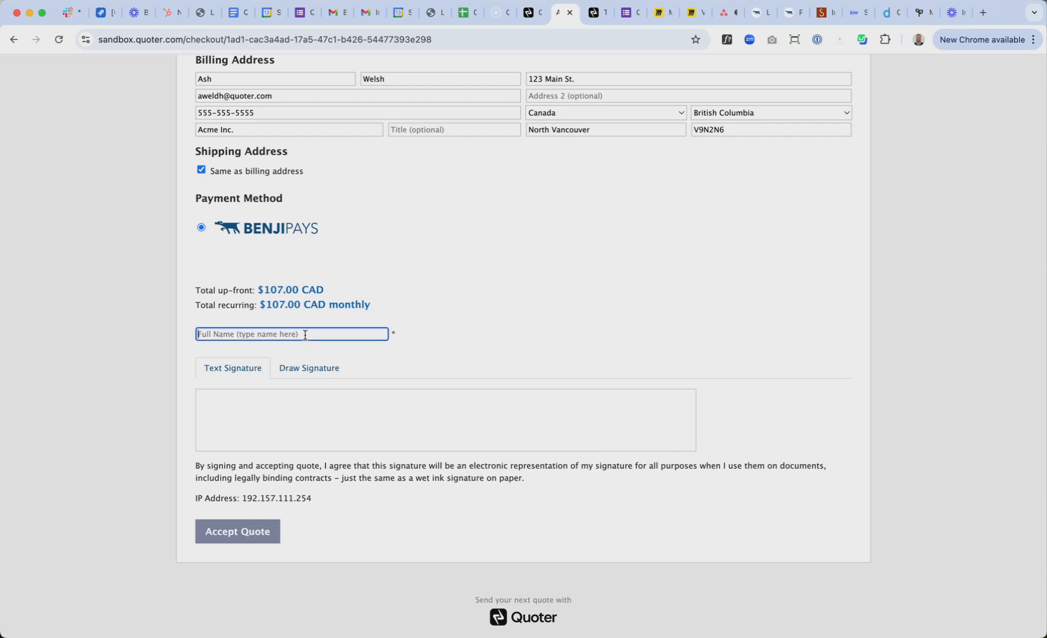
pyautogui.scroll(3, 437, 272)
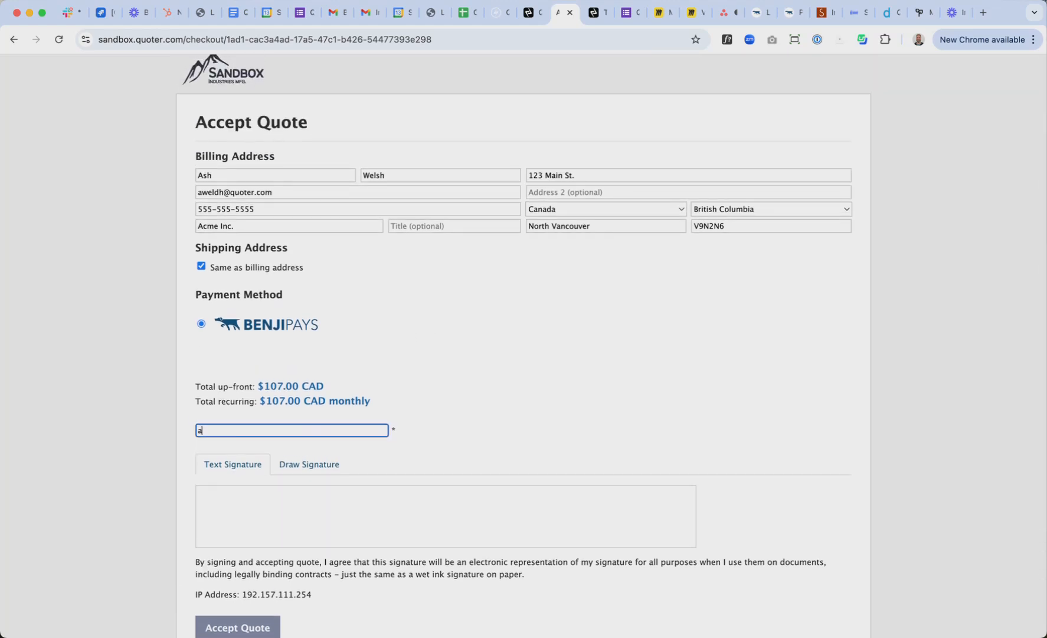
pyautogui.write('ash')
pyautogui.scroll(-3, 465, 315)
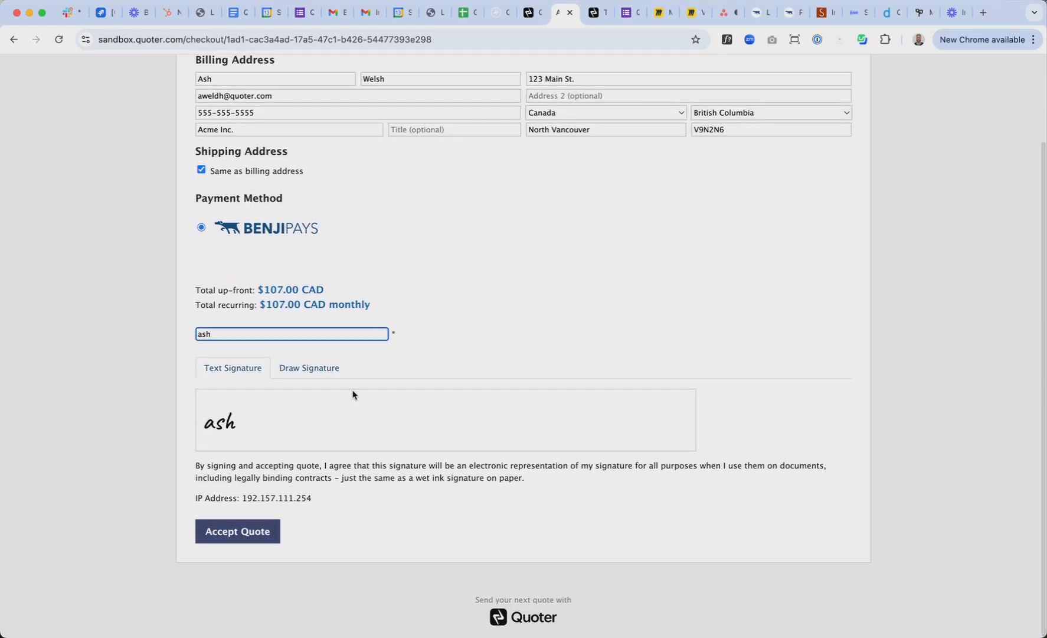
pyautogui.click(247, 539)
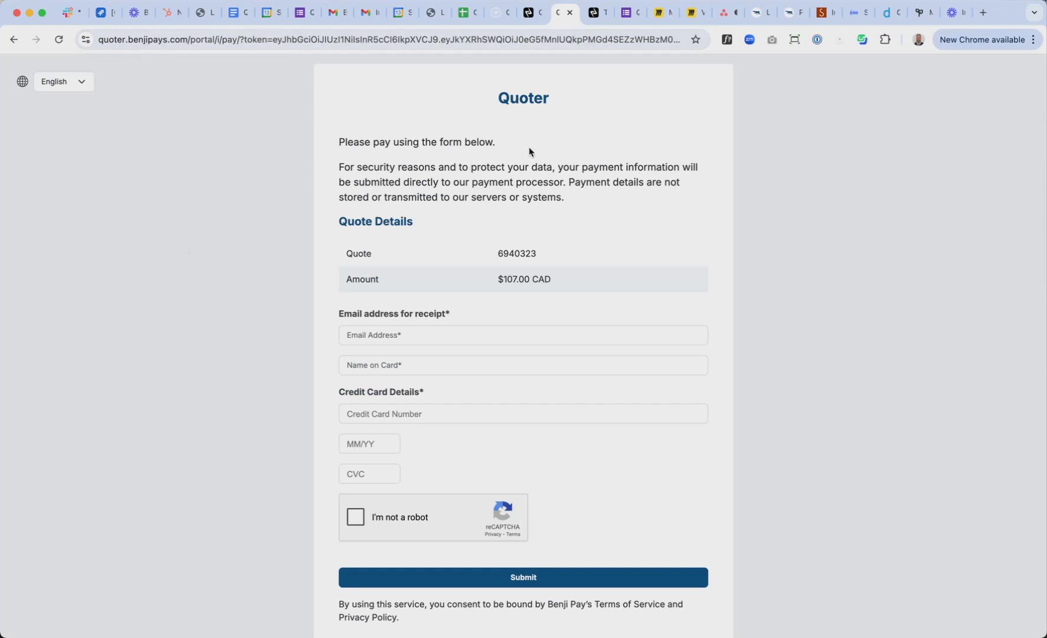
# Enter the receipt e-mail address on the $107.00 CAD Benji Pays payment form
pyautogui.scroll(-3, 853, 250)
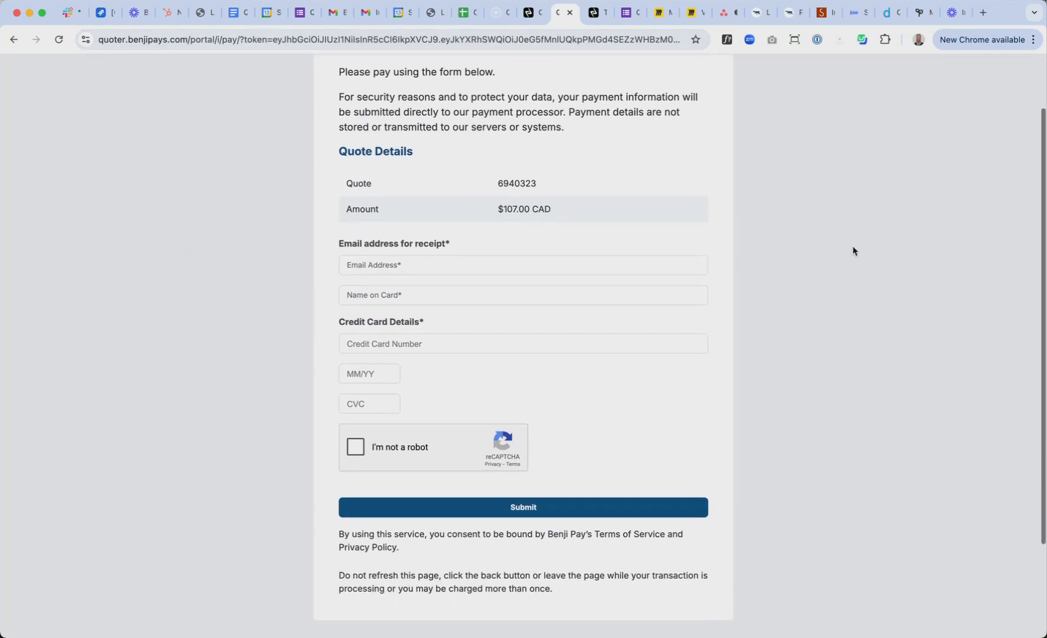
pyautogui.scroll(-2, 853, 250)
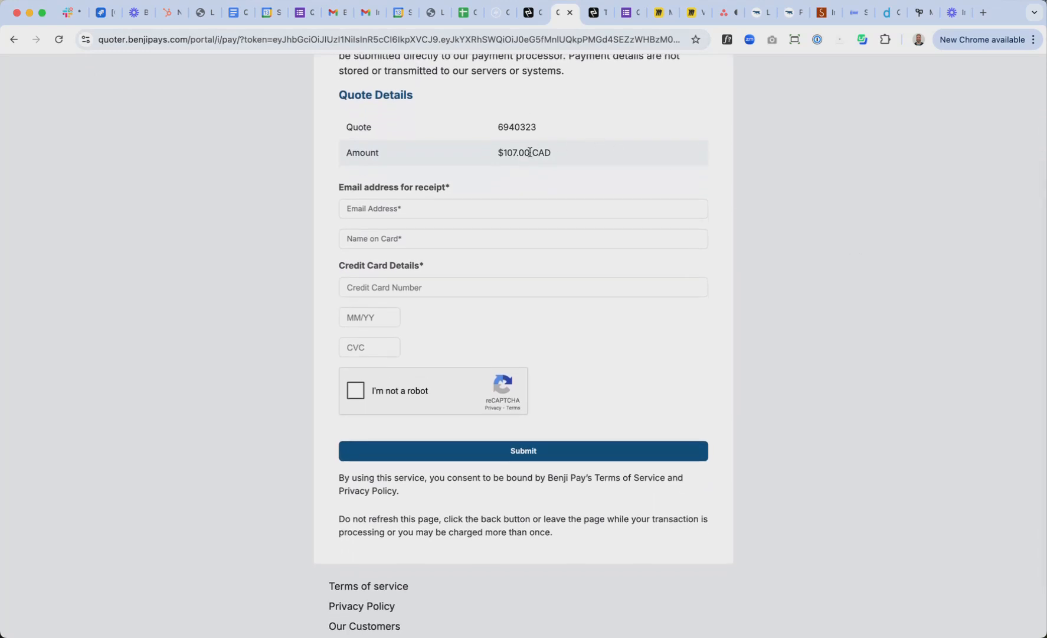
pyautogui.scroll(-2, 777, 314)
pyautogui.click(478, 172)
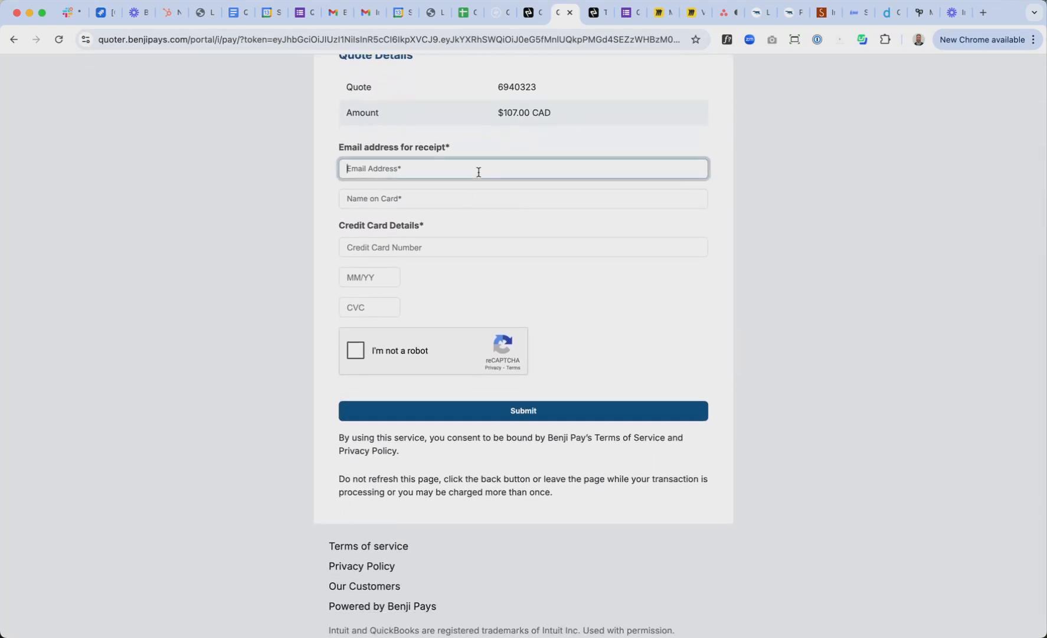
pyautogui.click(474, 193)
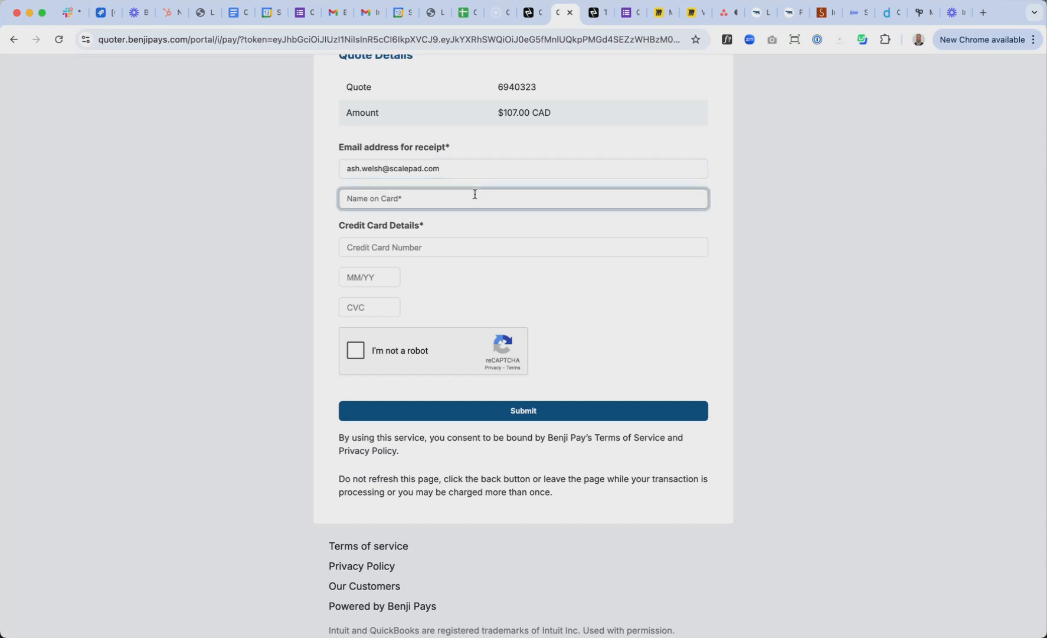
# Search 'bambora test card' in a new tab and open Bambora's test cards page
pyautogui.click(983, 13)
pyautogui.write('bam')
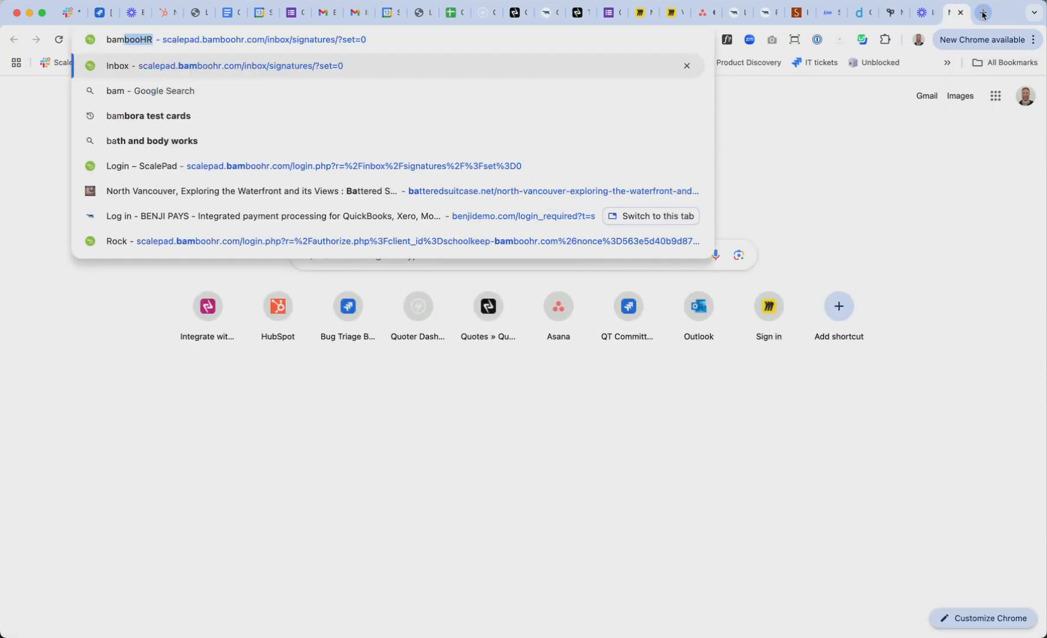
pyautogui.write('bora test card')
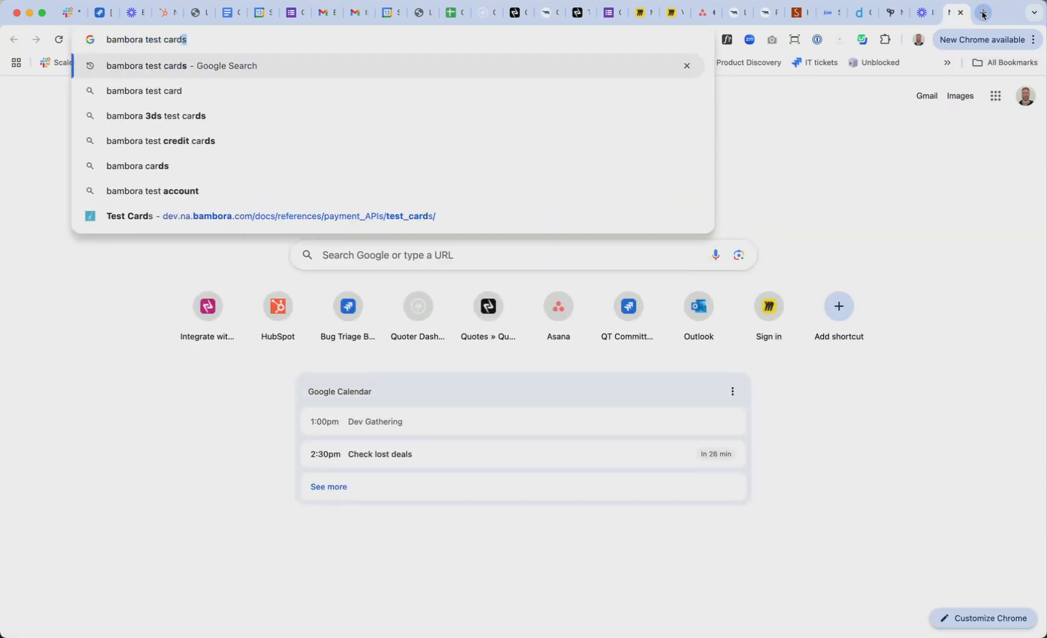
pyautogui.press('Return')
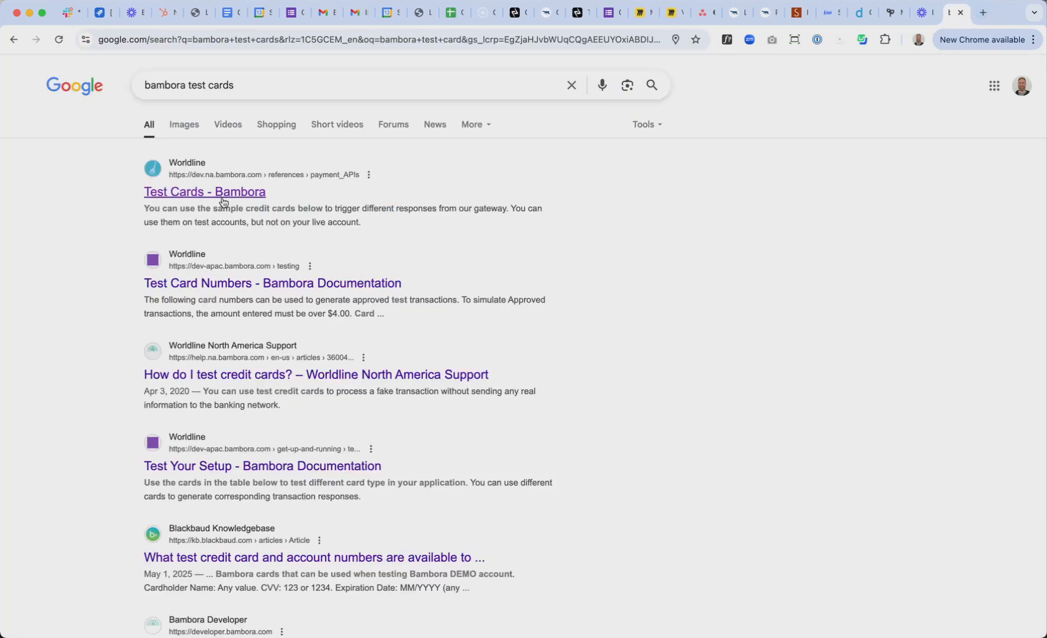
pyautogui.click(220, 193)
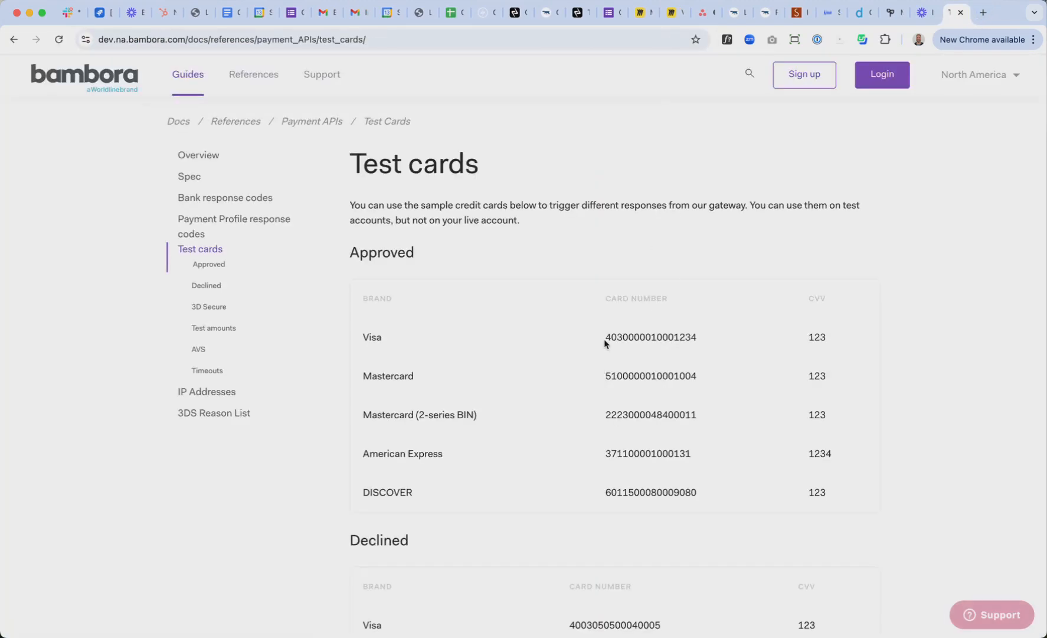
# Copy the approved Visa test card number and paste it into the payment form
pyautogui.moveTo(605, 337); pyautogui.dragTo(701, 341)
pyautogui.press('super+c')
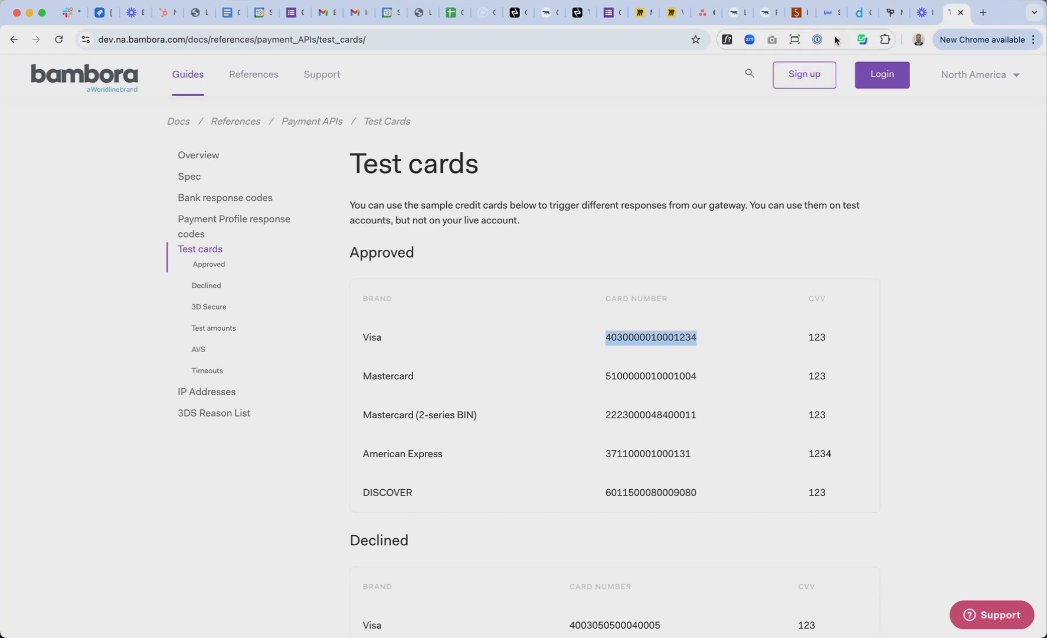
pyautogui.click(553, 14)
pyautogui.press('super+v')
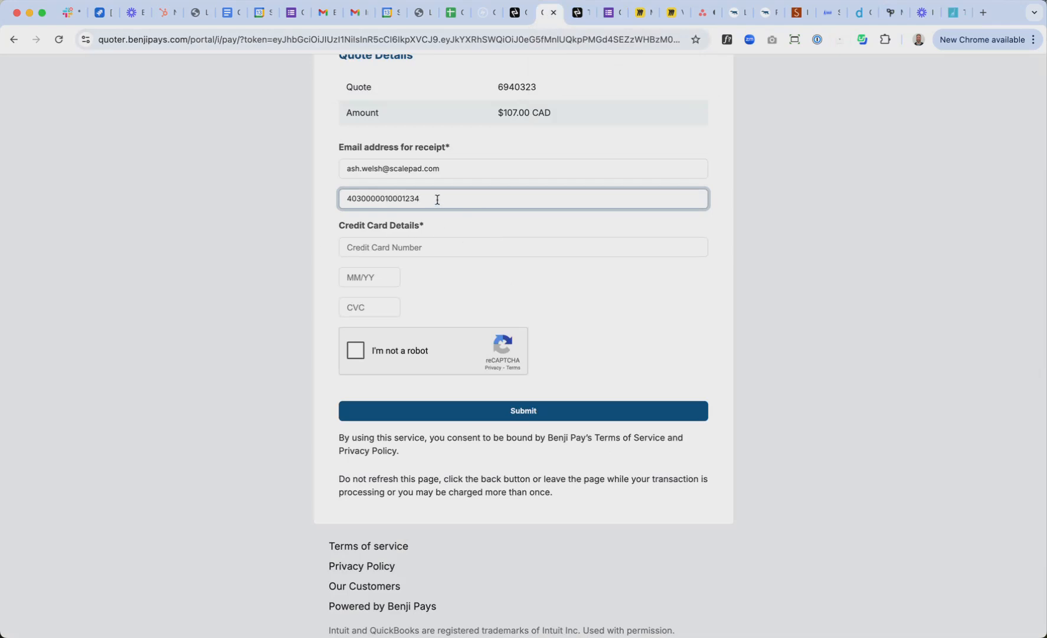
# Paste the Visa number into Credit Card Number and enter the cardholder's name
pyautogui.click(428, 244)
pyautogui.press('super+v')
pyautogui.moveTo(428, 199); pyautogui.dragTo(310, 196)
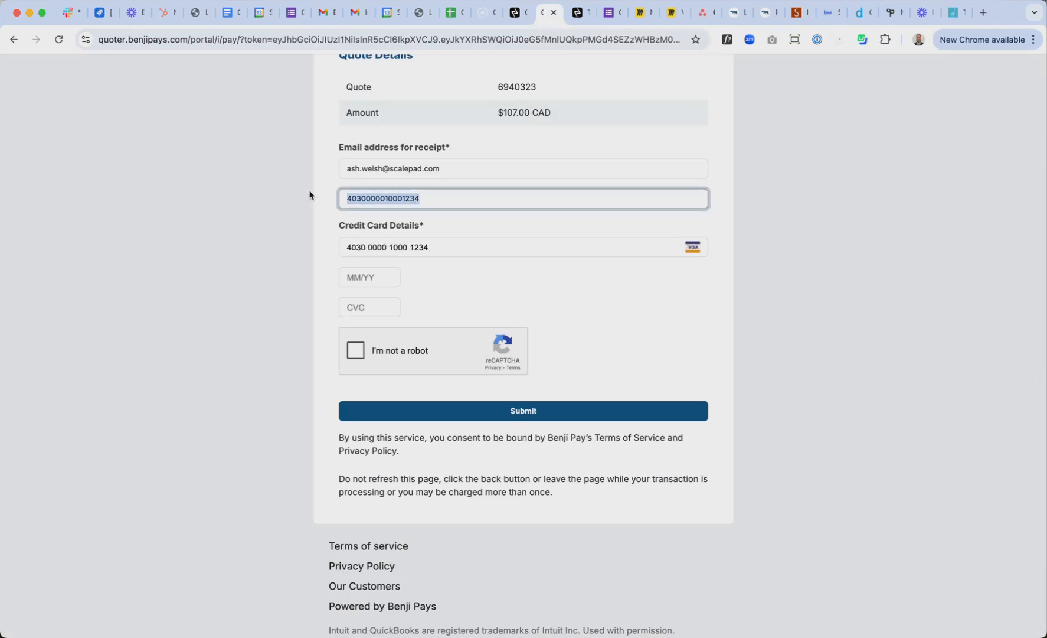
pyautogui.write('Ash')
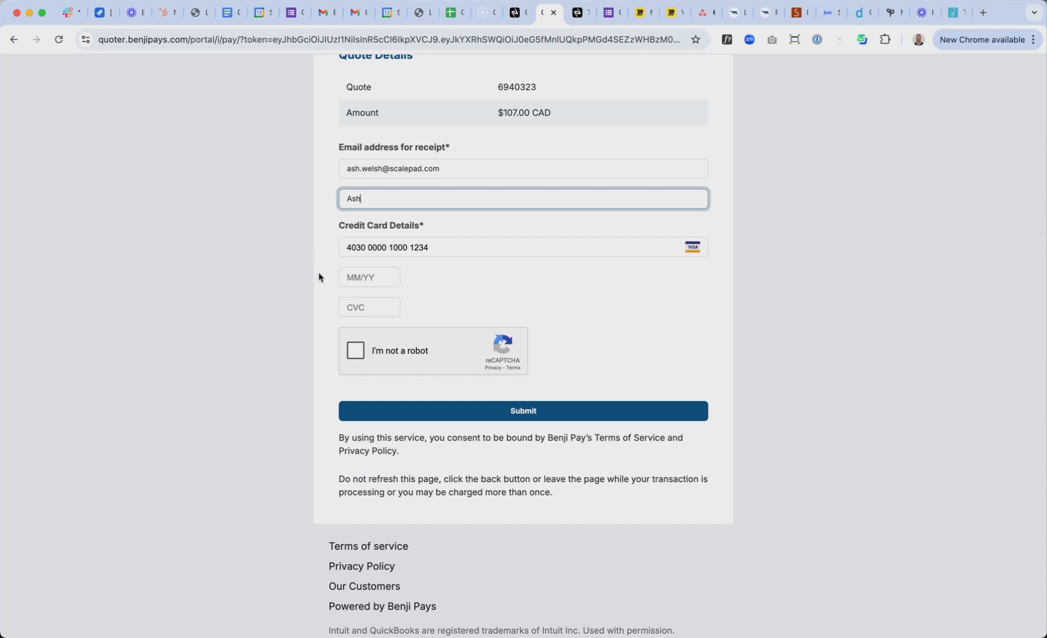
# Enter expiry 10/26 and CVC 123, pass the reCAPTCHA, and submit the payment
pyautogui.click(356, 277)
pyautogui.write('10 / 26')
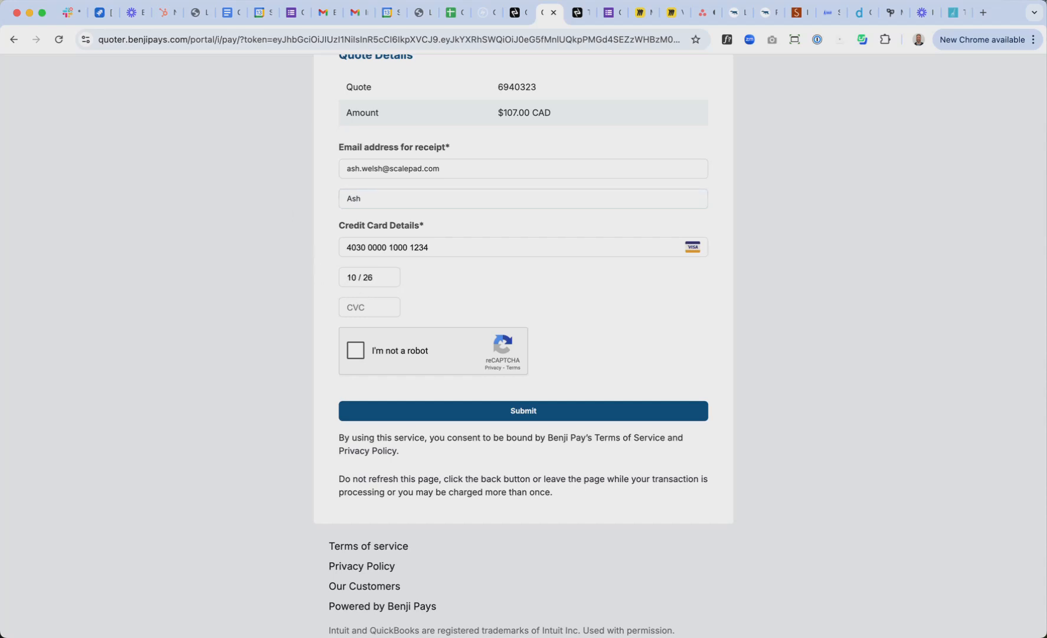
pyautogui.click(358, 306)
pyautogui.write('123')
pyautogui.click(356, 350)
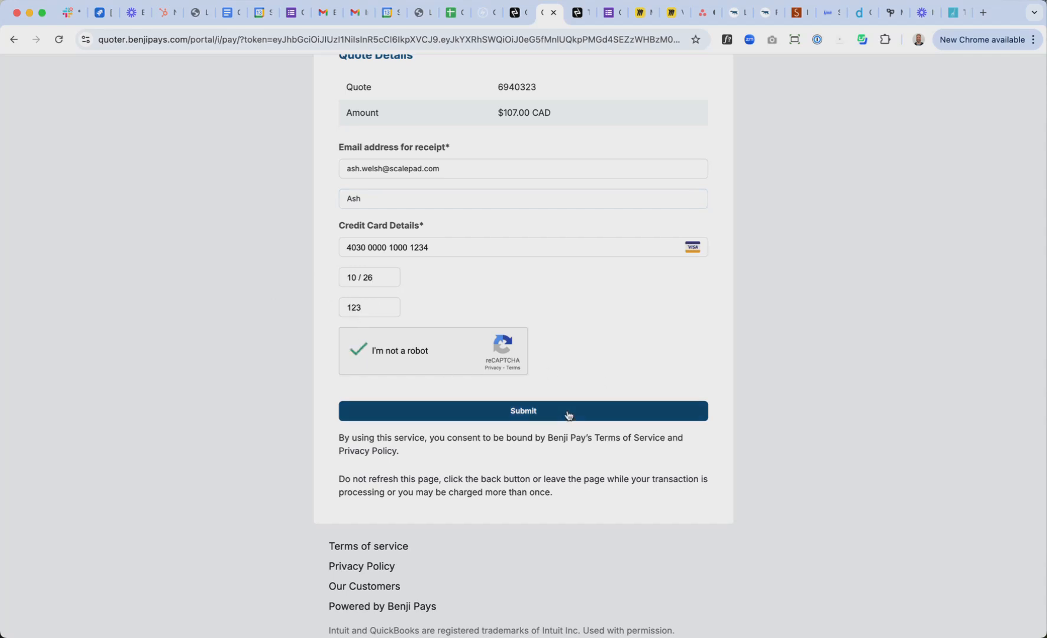
pyautogui.click(567, 414)
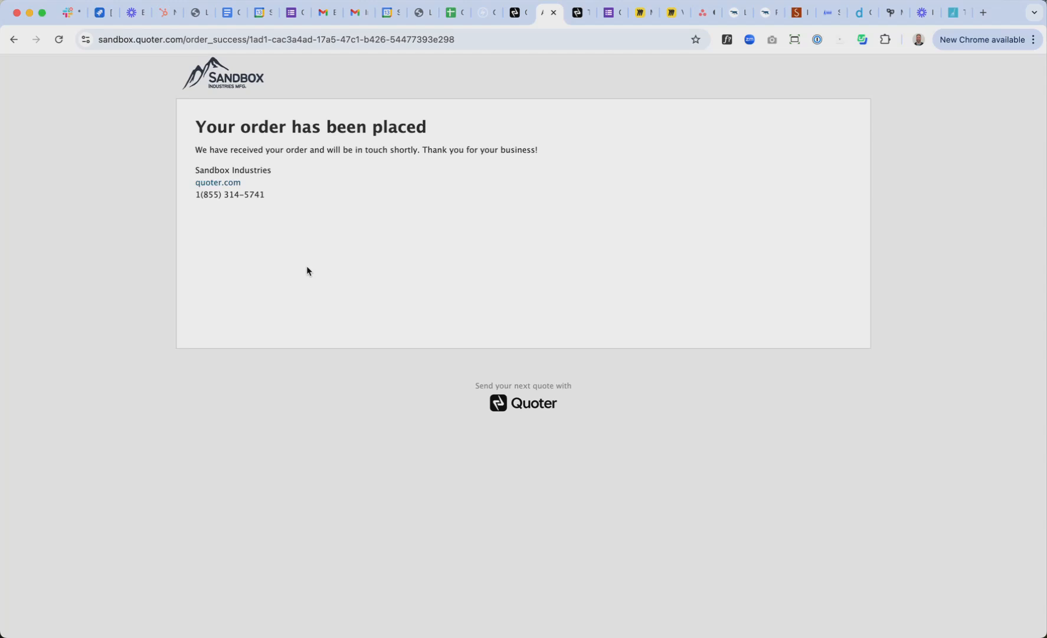
# Reload the Quotes list and open quote 6861.2's web view showing ($107.00) paid, $0.00 due
pyautogui.click(511, 13)
pyautogui.rightClick(600, 212)
pyautogui.click(637, 247)
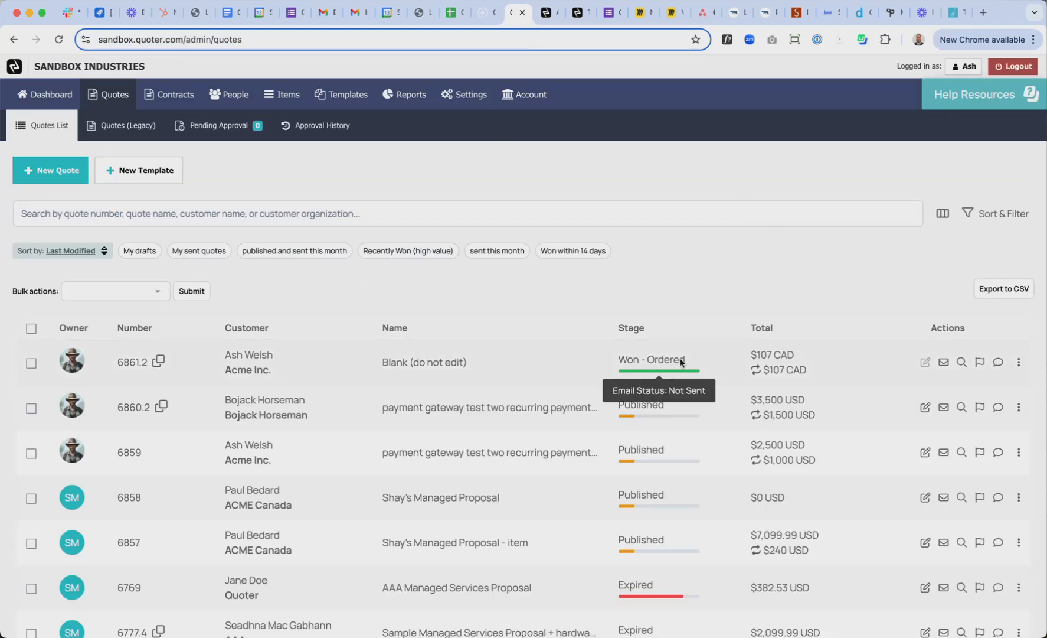
pyautogui.click(961, 362)
pyautogui.click(509, 565)
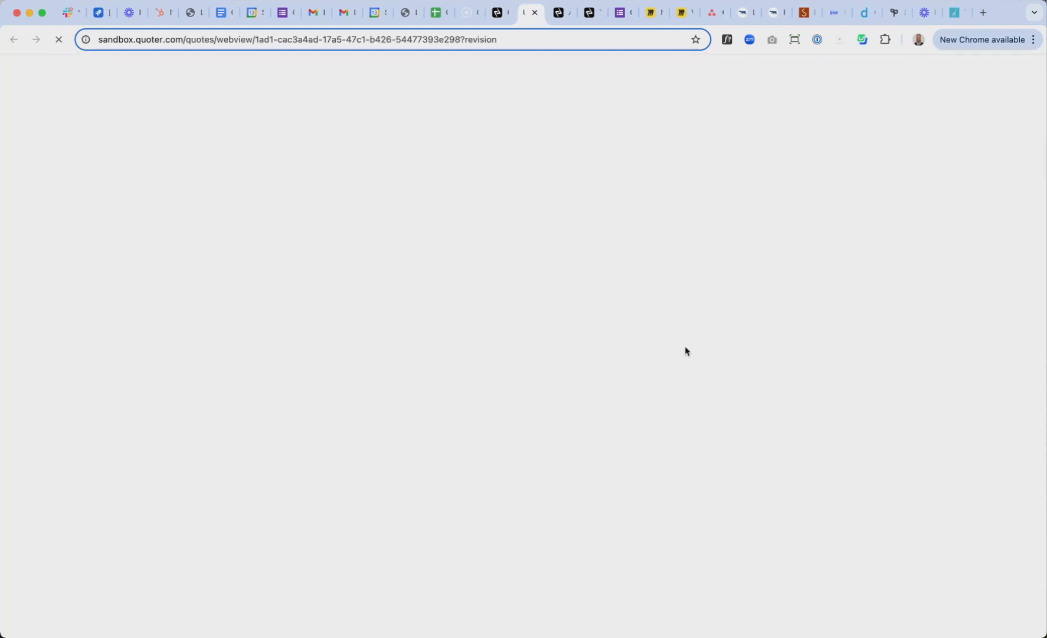
pyautogui.scroll(-15, 764, 386)
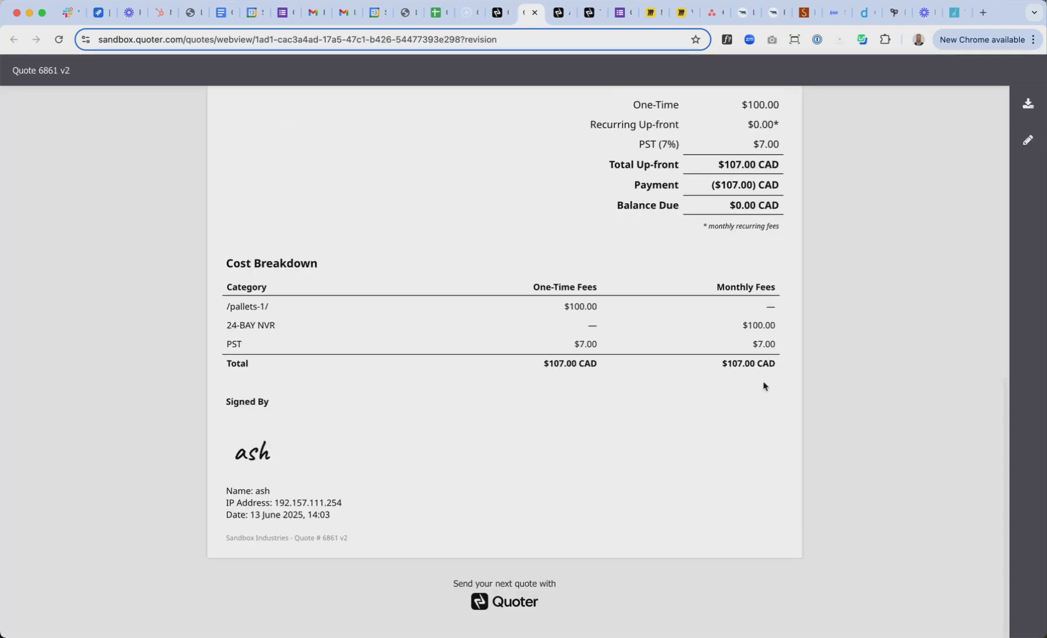
pyautogui.scroll(3, 814, 423)
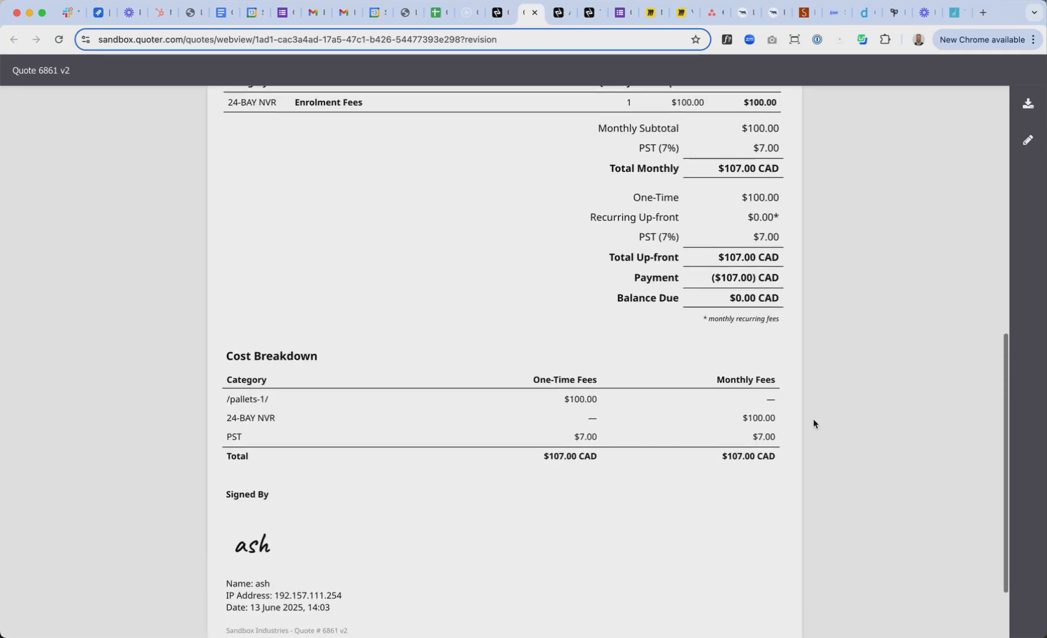
pyautogui.scroll(2, 817, 401)
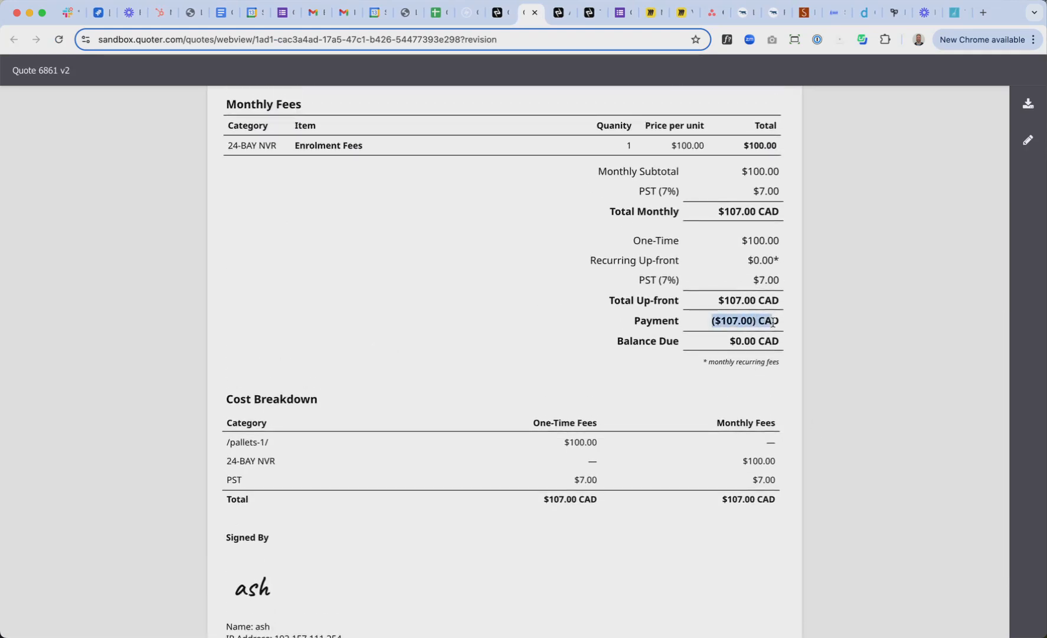